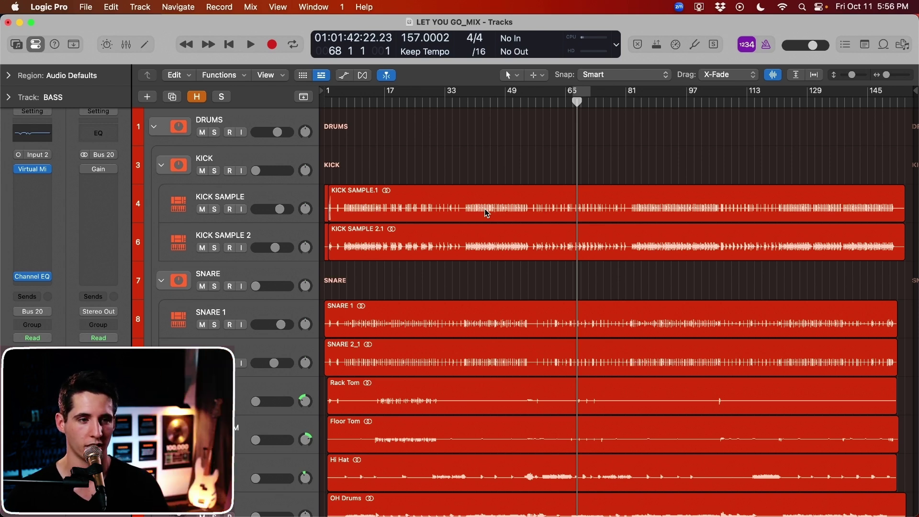
Bring the KICK stack's fader up from minimum, restore the SNARE stack's fader to its default level, and play the song
left_click(272, 203)
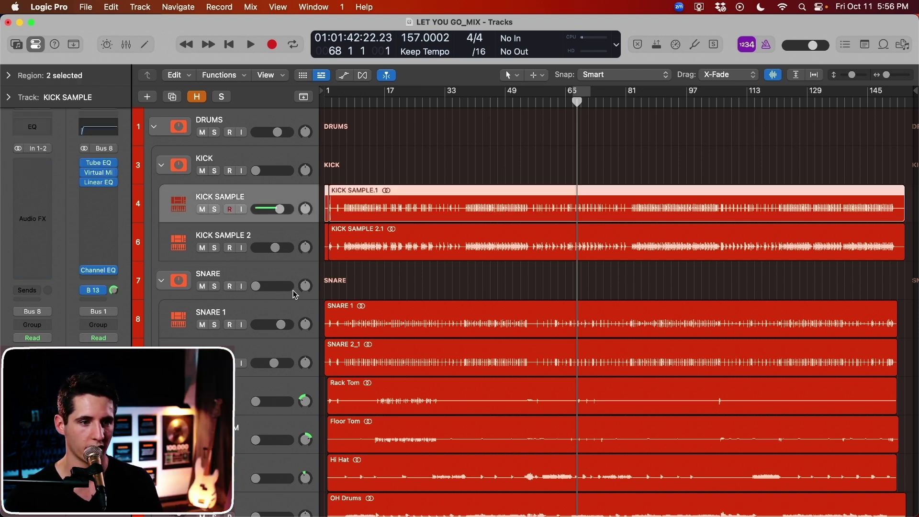
left_click(273, 309)
mouse_move(256, 171)
left_mouse_down()
mouse_move(280, 171)
mouse_move(258, 171)
left_mouse_up()
left_click(256, 286, "alt")
key("space")
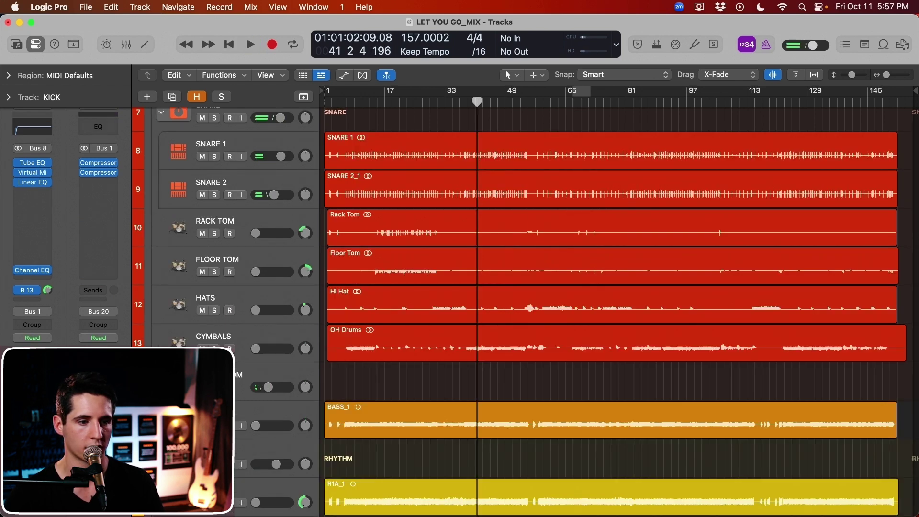
scroll(268, 154, "up", 5)
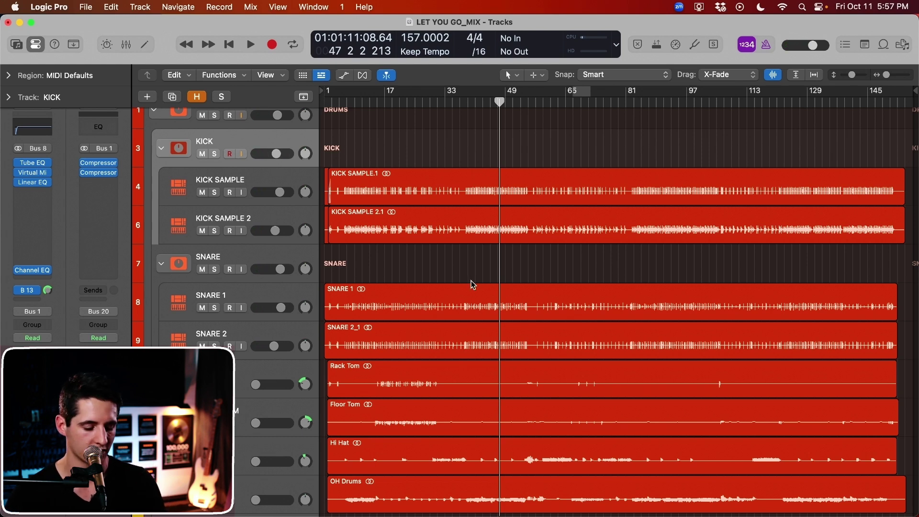
Show the mixer, close the MIX BUS Gain plug-in window, and hide the mixer again
key("x")
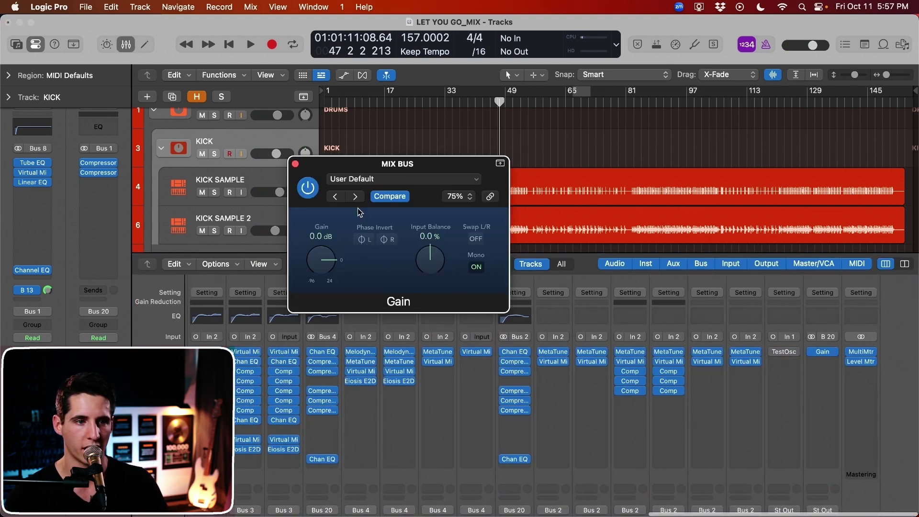
left_click(296, 164)
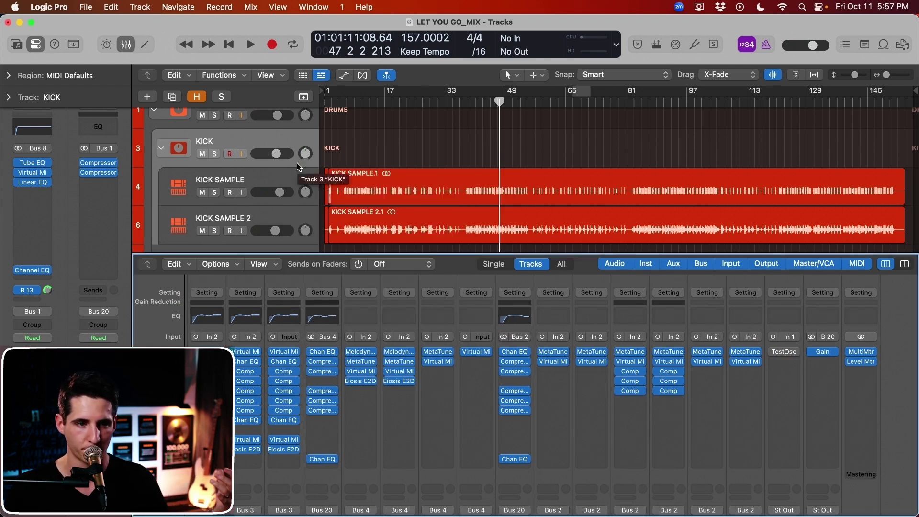
left_click(126, 44)
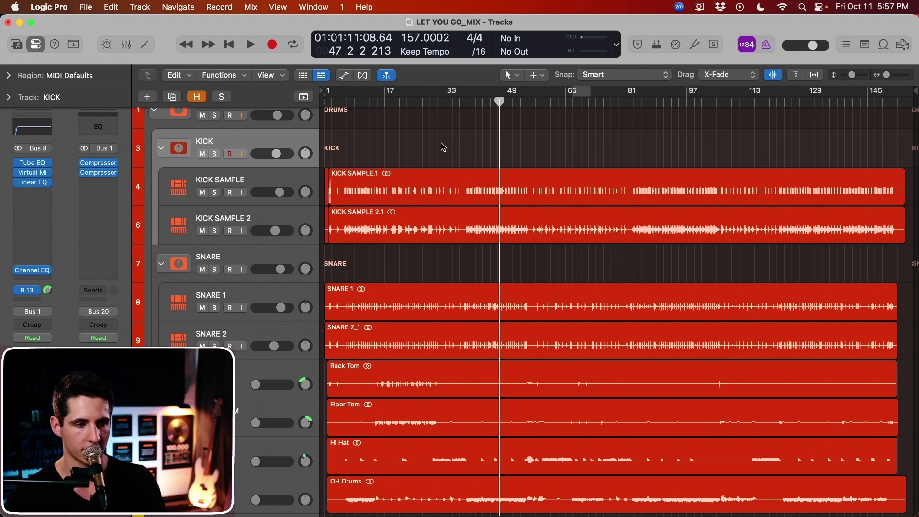
Raise the faders of the four lead VOX tracks together to about -4 dB while playing the song
scroll(474, 205, "down", 20)
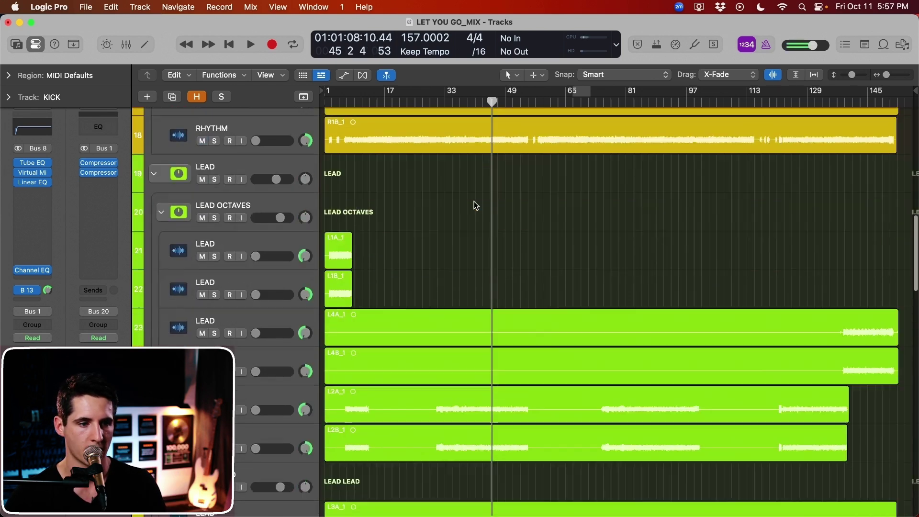
scroll(269, 216, "up", 4)
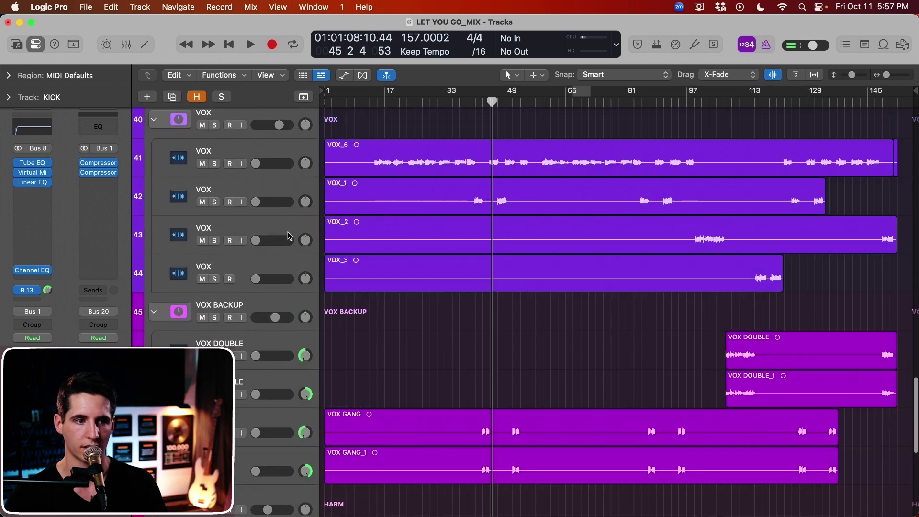
left_click_drag(269, 216, 277, 220)
key("space")
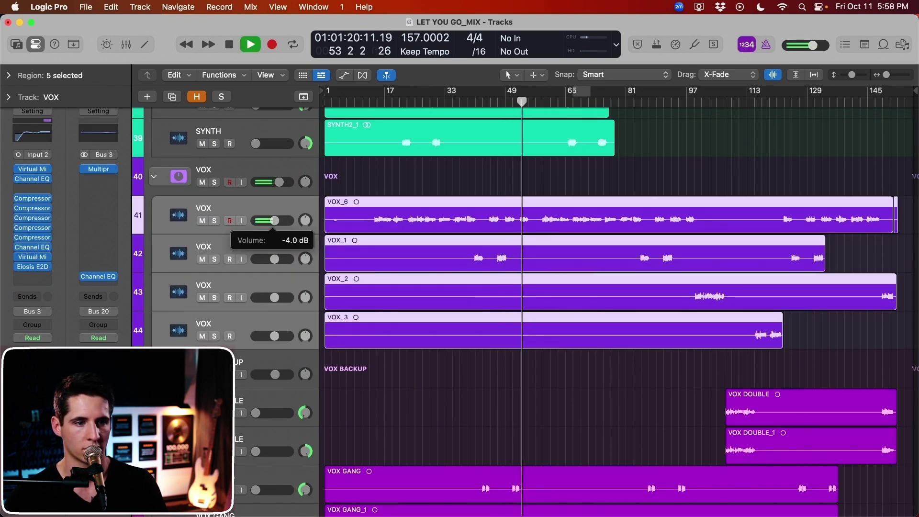
scroll(624, 227, "up", 1)
scroll(368, 249, "down", 3)
key("space")
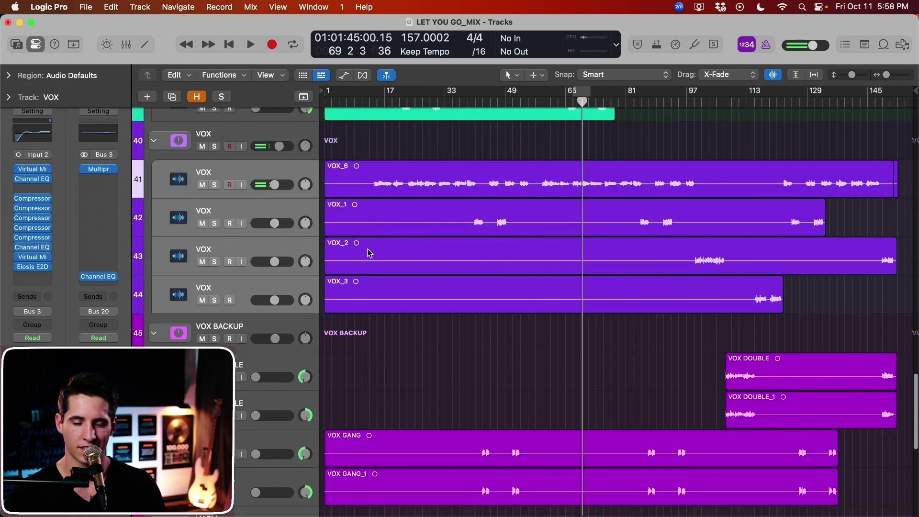
Look over the drum tracks from the kick samples down to the cymbals
scroll(397, 225, "up", 4)
scroll(398, 223, "up", 20)
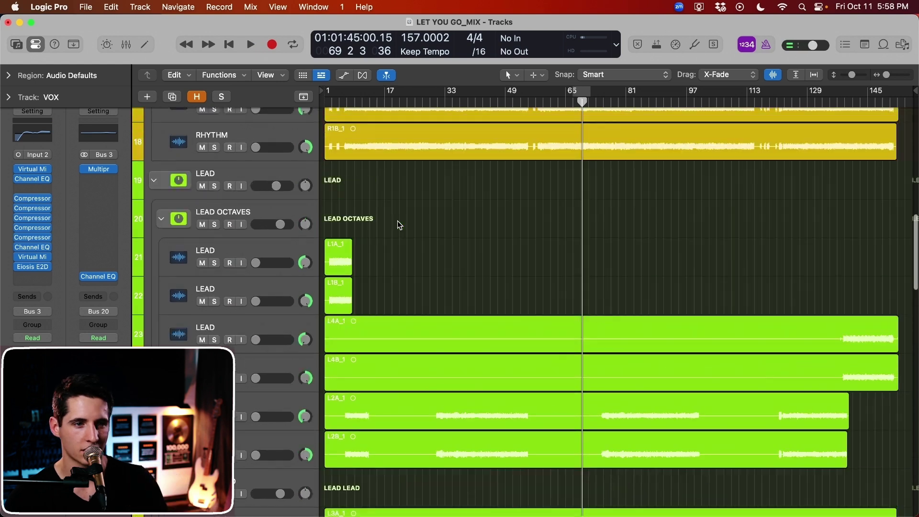
scroll(398, 223, "up", 3)
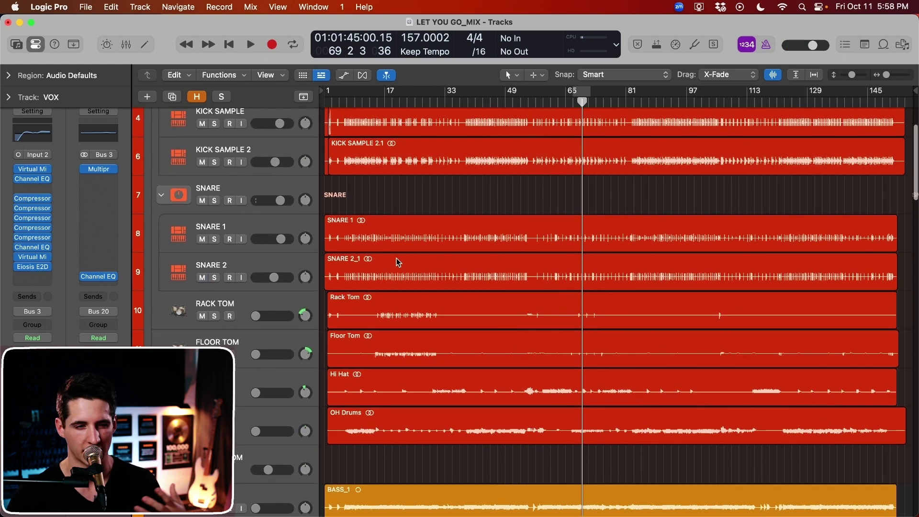
scroll(397, 260, "down", 3)
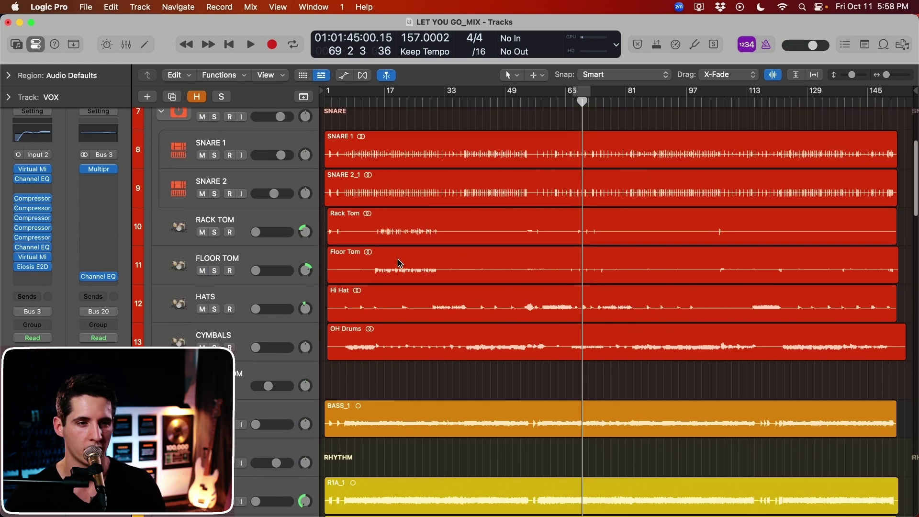
scroll(398, 262, "up", 2)
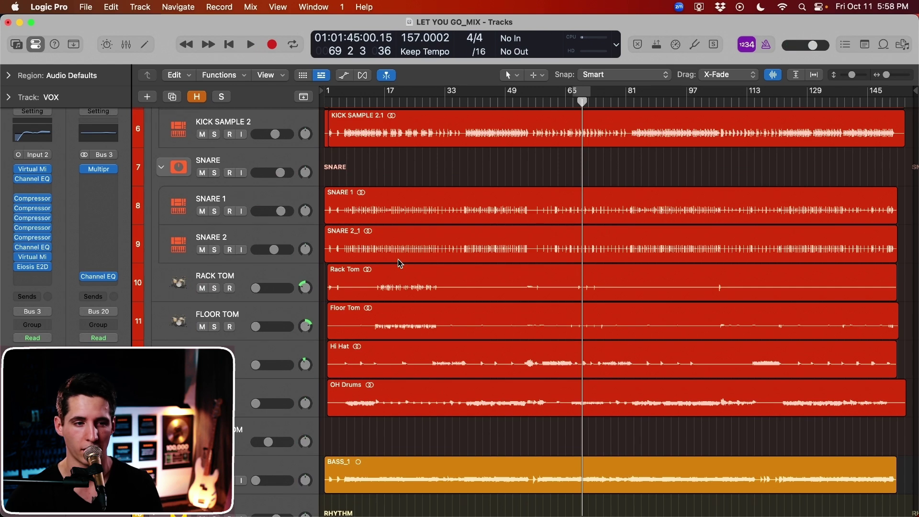
scroll(398, 259, "up", 5)
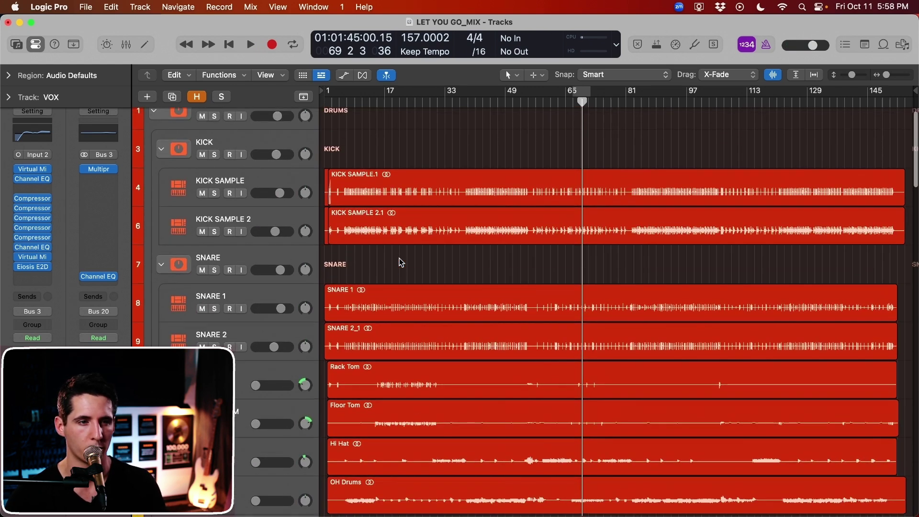
scroll(400, 258, "down", 4)
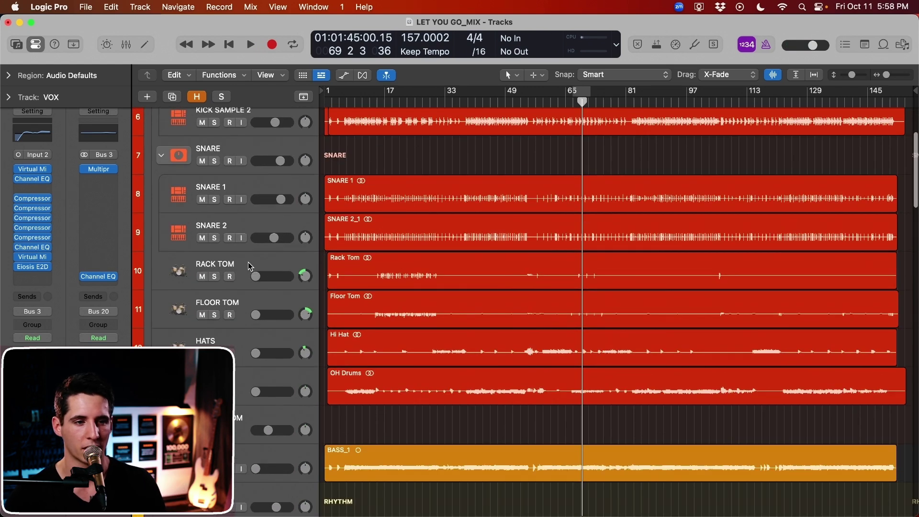
Raise the RACK TOM, FLOOR TOM, HATS and CYMBALS faders from minimum and balance them while playing from bar 17
left_click(249, 268)
left_click(263, 373, "shift")
scroll(299, 327, "down", 1)
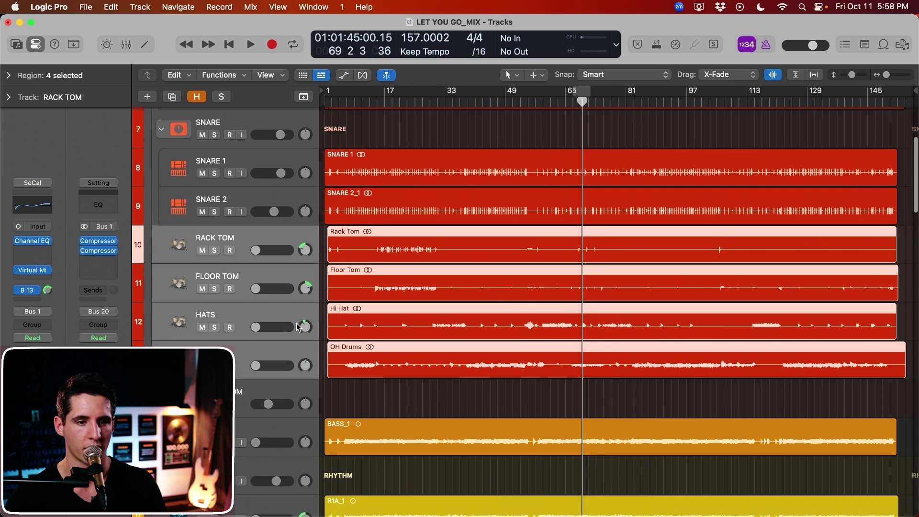
left_click(385, 103)
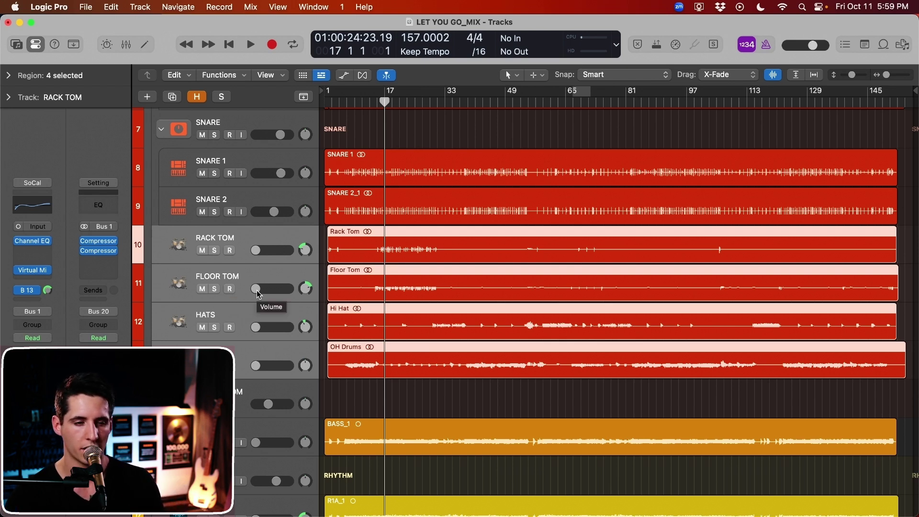
key("space")
left_click_drag(258, 290, 269, 314)
scroll(269, 331, "down", 2)
left_click(269, 332)
left_click(268, 298, "shift")
left_click(269, 298)
scroll(269, 302, "down", 3)
Set the BASS level by bringing its fader up, pulling it back low and raising it partway against playback
left_click_drag(272, 259, 280, 285)
scroll(276, 330, "down", 4)
key("space")
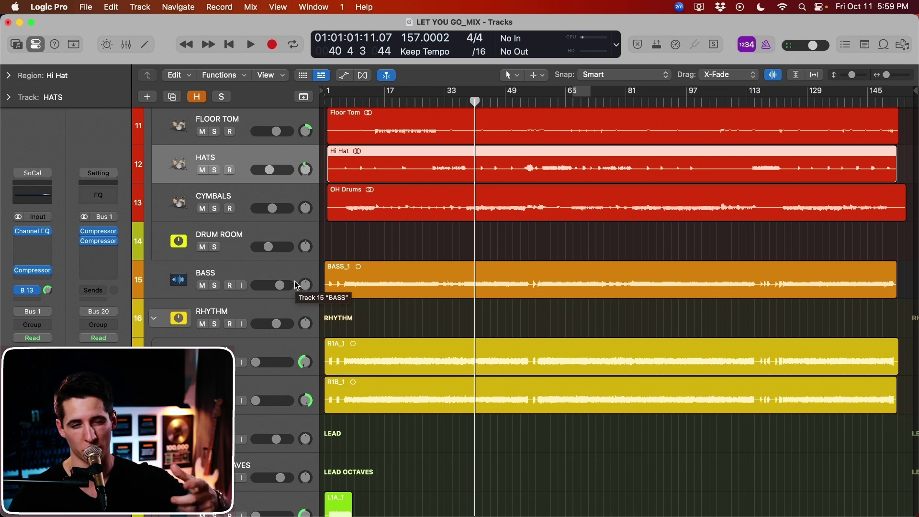
left_click(280, 285)
left_click_drag(281, 286, 263, 289)
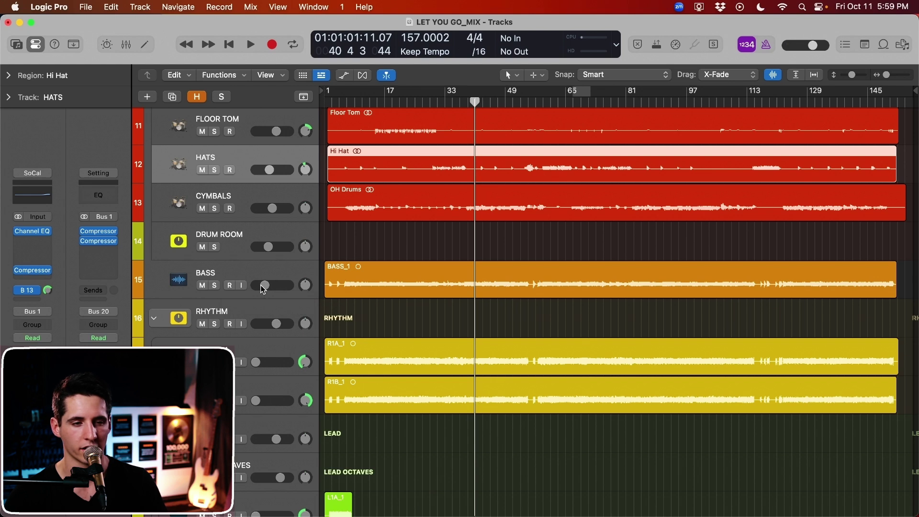
left_click_drag(265, 287, 269, 286)
key("space")
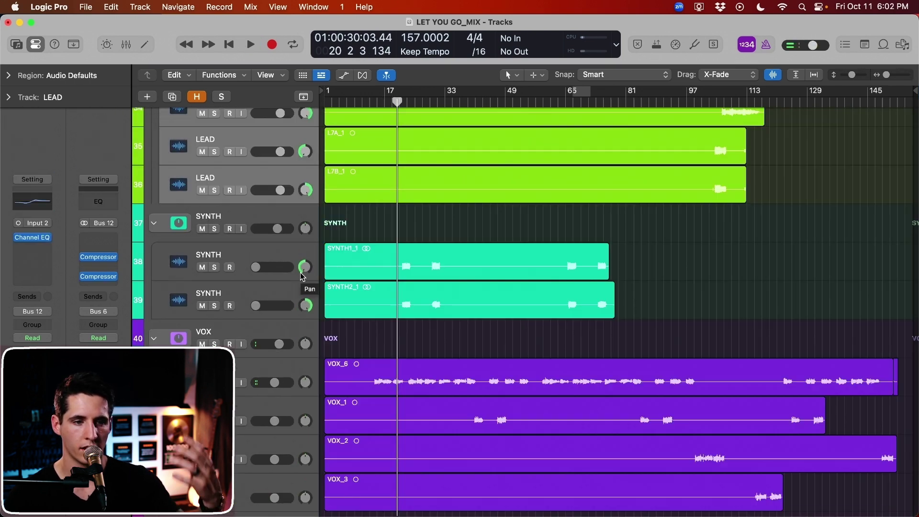
Select both SYNTH tracks and raise their faders together from minimum, playing from just before the first synth passage
left_click(274, 277)
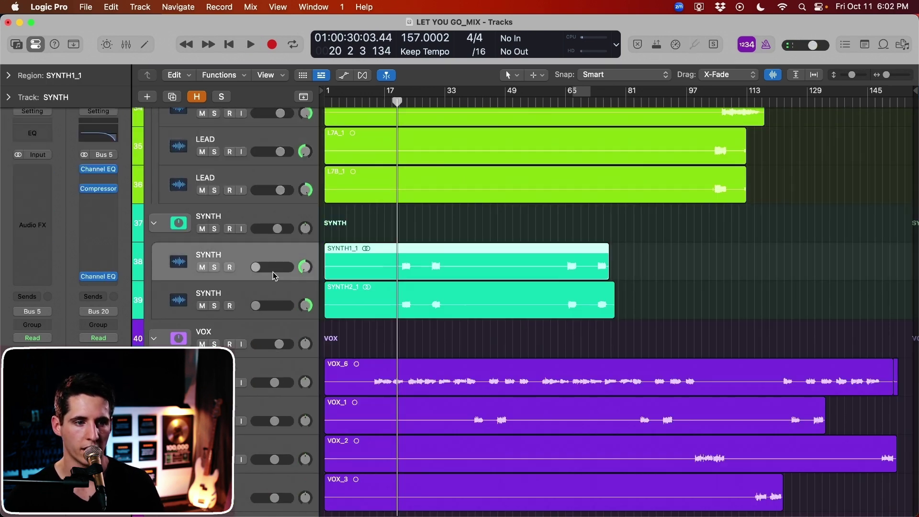
left_click(271, 297, "shift")
scroll(453, 284, "up", 2)
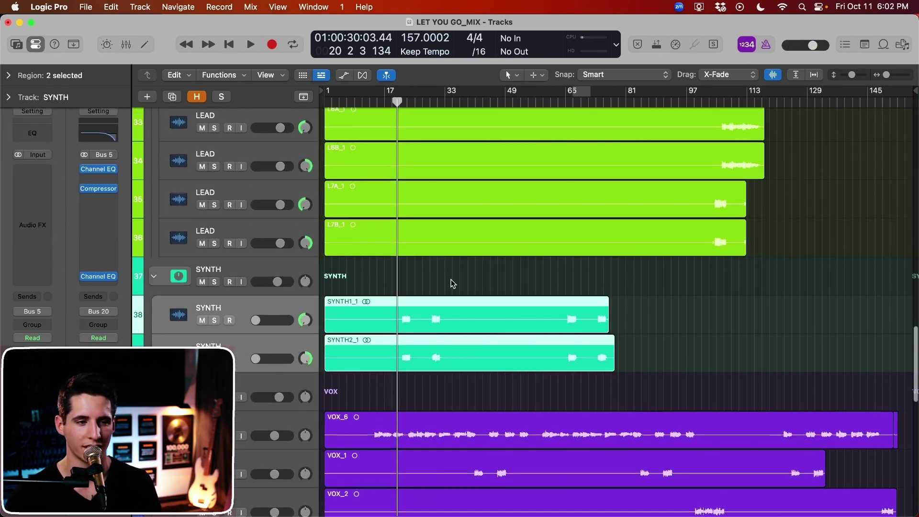
left_click_drag(397, 103, 400, 102)
mouse_move(256, 326)
left_mouse_down()
mouse_move(291, 326)
mouse_move(266, 326)
left_mouse_up()
key("space")
key("space")
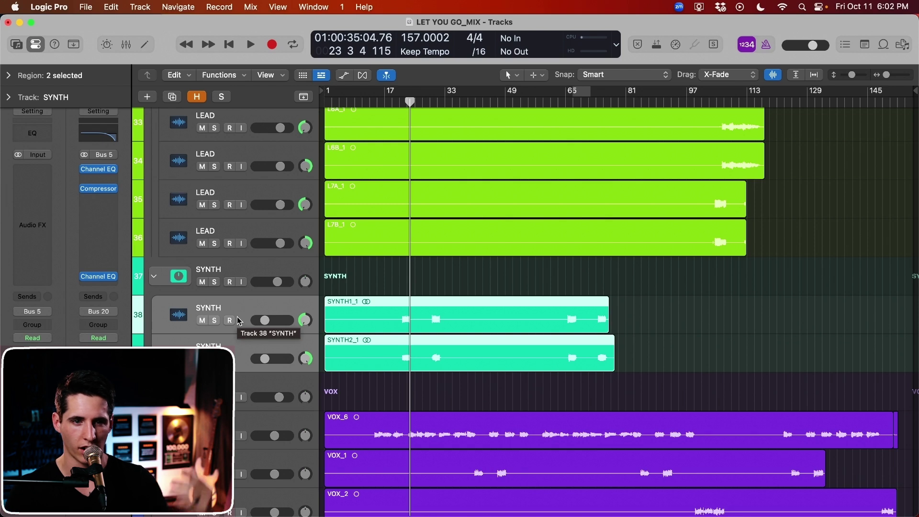
Fine-tune the two SYNTH faders together to about -12.2 dB while the first synth passage loops
key("space")
left_click_drag(272, 319, 273, 319)
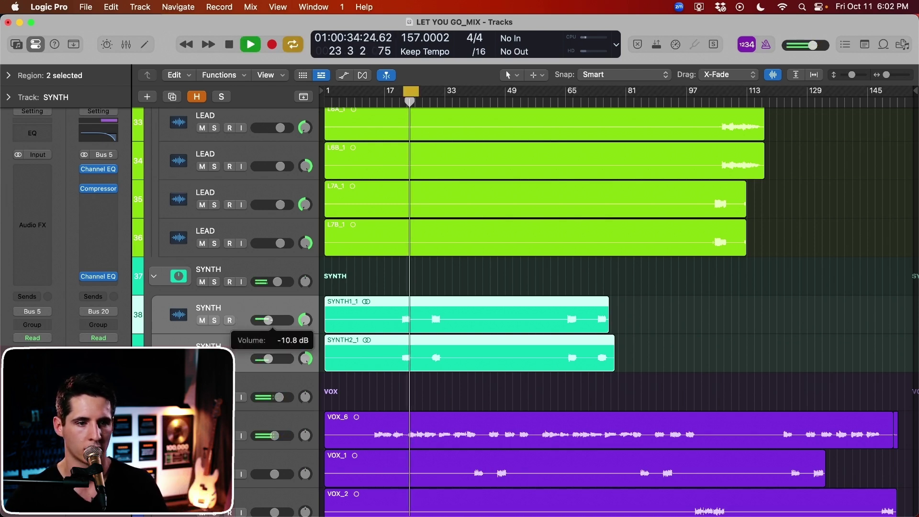
left_click_drag(273, 319, 266, 320)
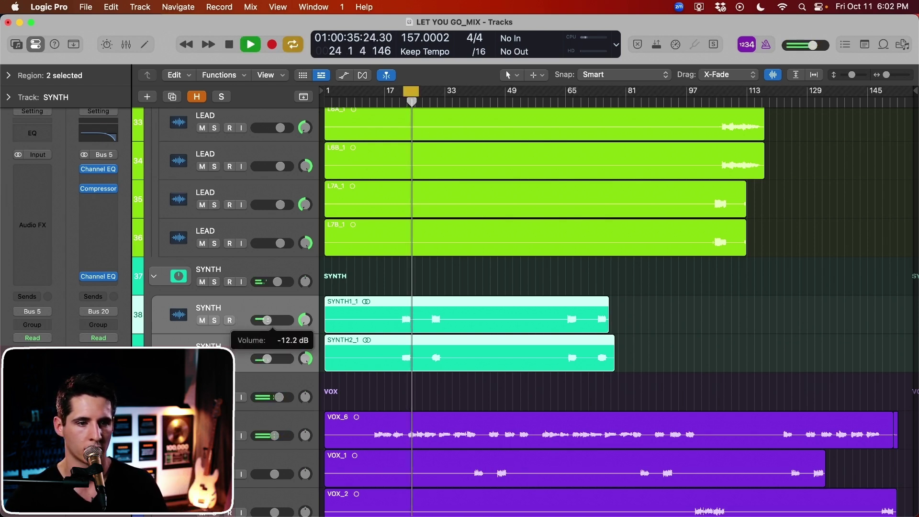
Raise the faders of the two VOX GANG tracks together from minimum and play from bar 41
scroll(474, 242, "down", 5)
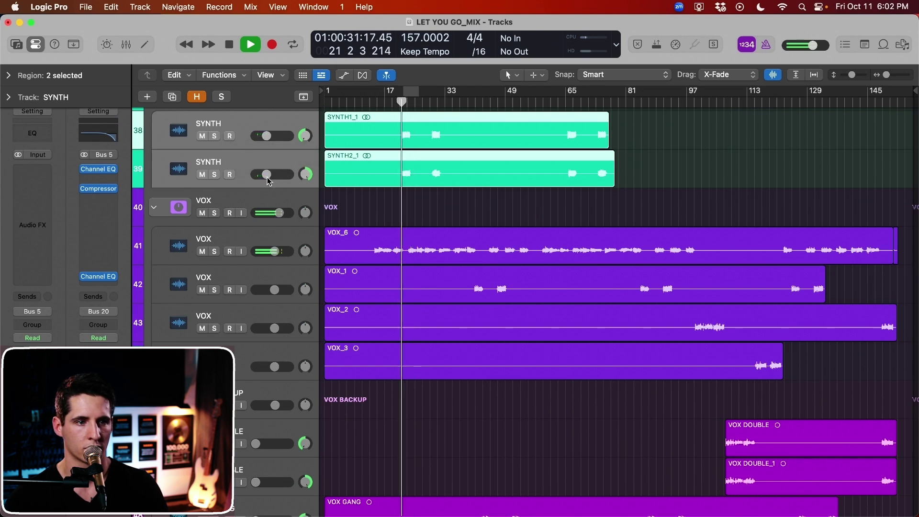
scroll(366, 232, "down", 10)
scroll(488, 202, "up", 6)
key("space")
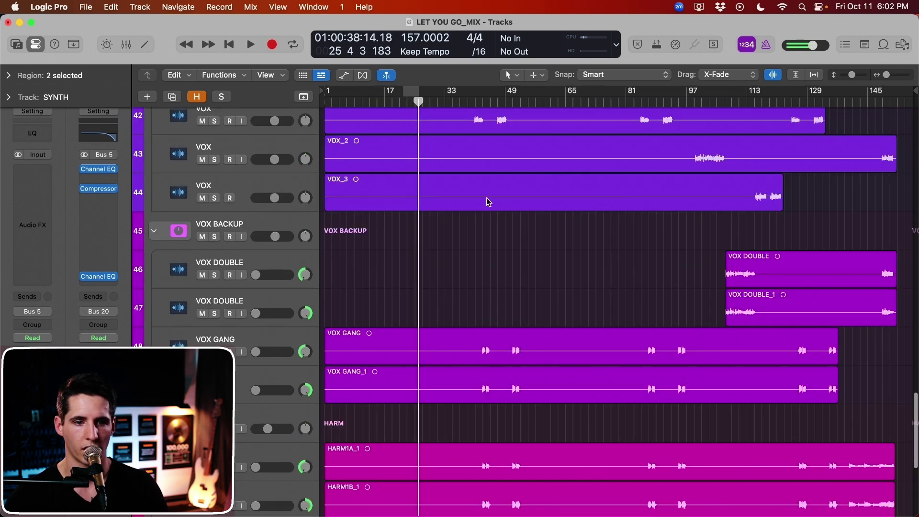
left_click(478, 98)
scroll(454, 238, "down", 1)
left_click(270, 337)
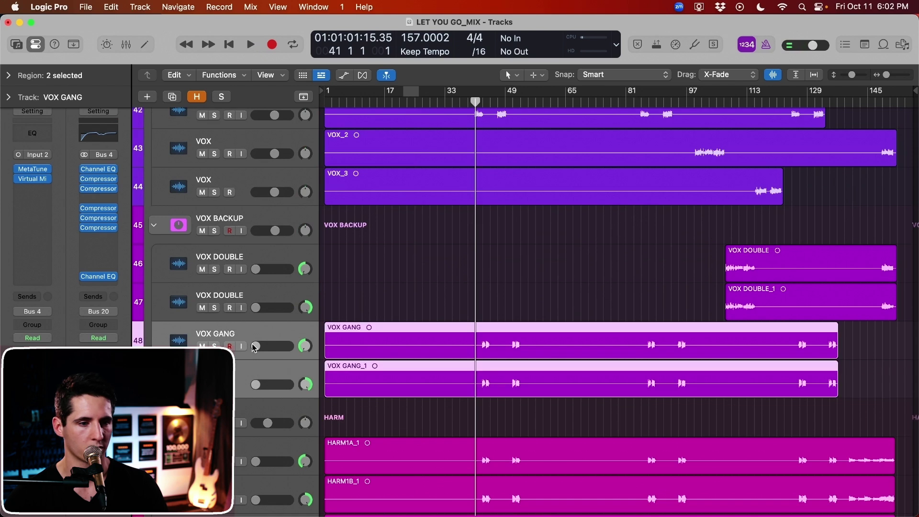
left_click_drag(256, 346, 266, 346)
key("space")
scroll(343, 386, "down", 2)
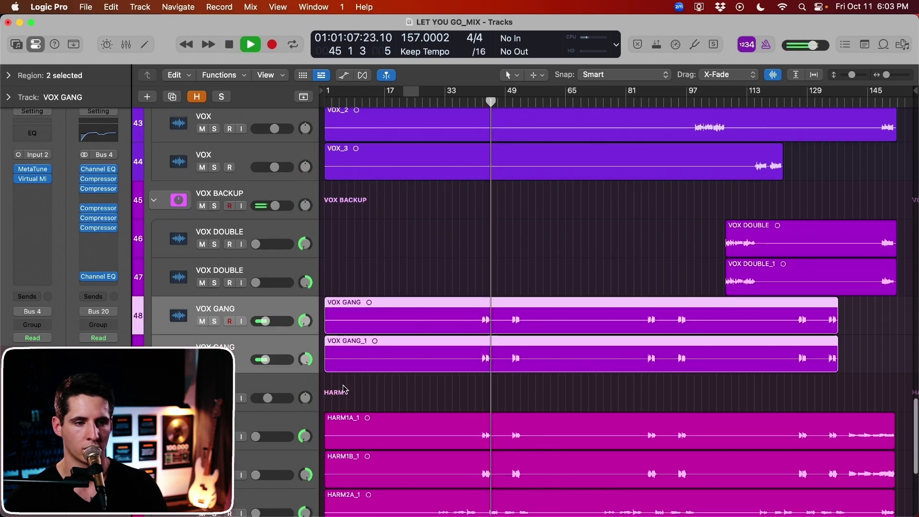
Lower the two VOX GANG faders to -18.0 dB and bring the two VOX DOUBLE faders up to -9.0 dB
scroll(329, 224, "up", 3)
left_click(276, 201)
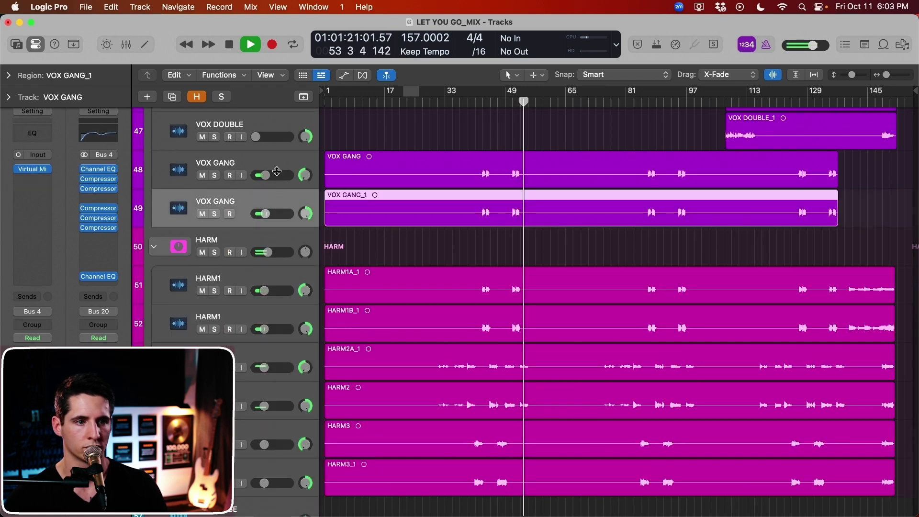
left_click(277, 171)
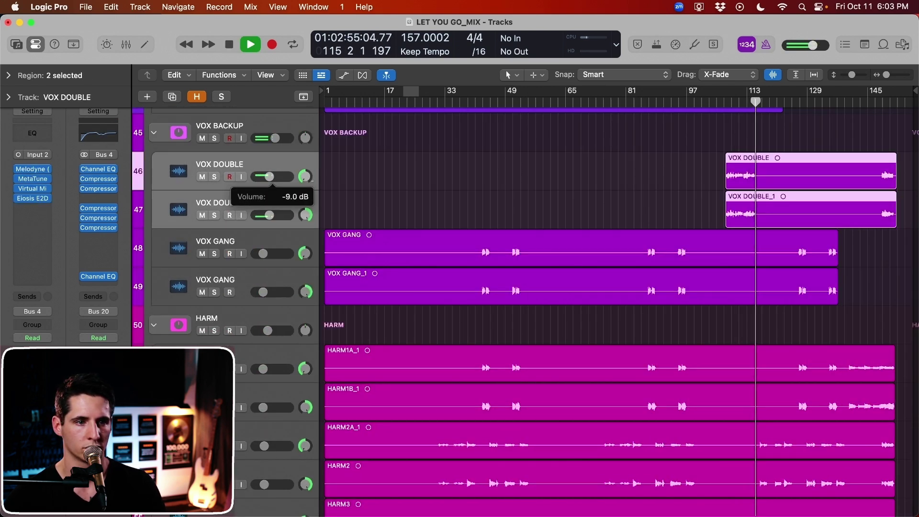
left_click(623, 213)
Stop playback, show the mixer and examine the fader levels of the synth and vocal channels
scroll(634, 211, "up", 10)
key("space")
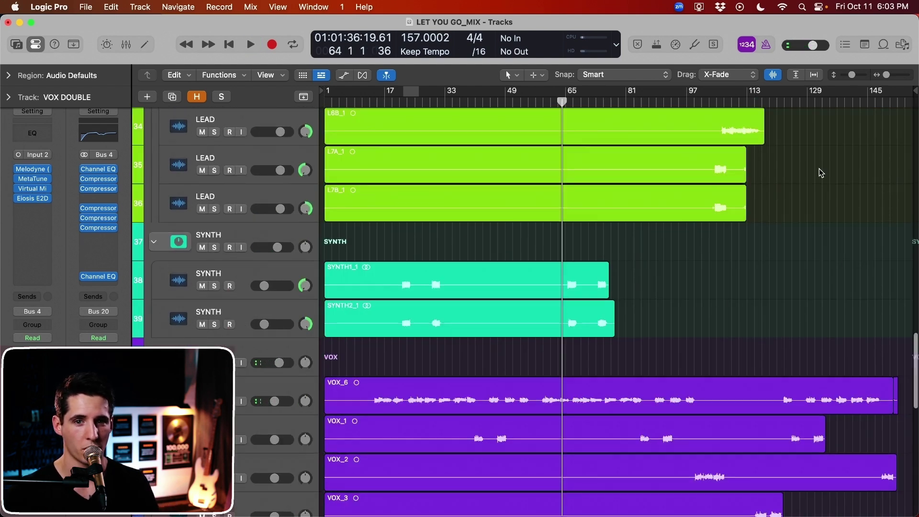
scroll(806, 138, "up", 15)
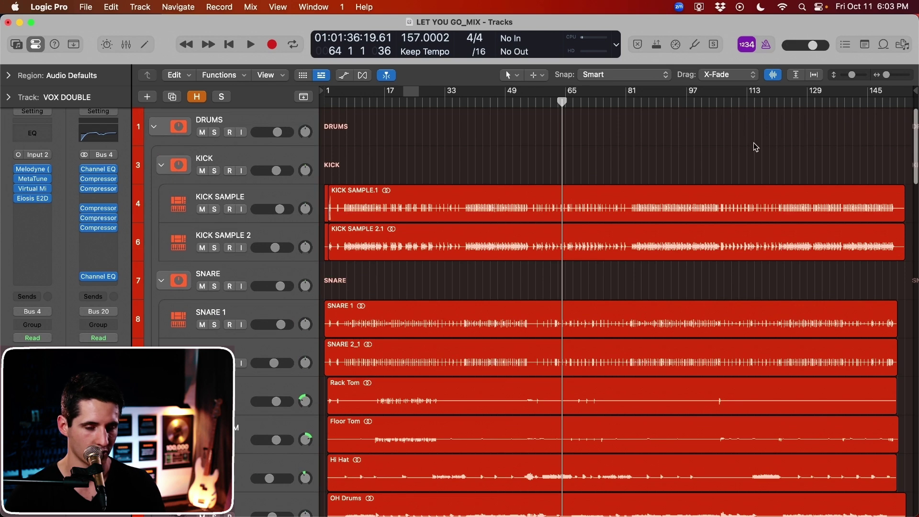
key("x")
scroll(691, 419, "right", 5)
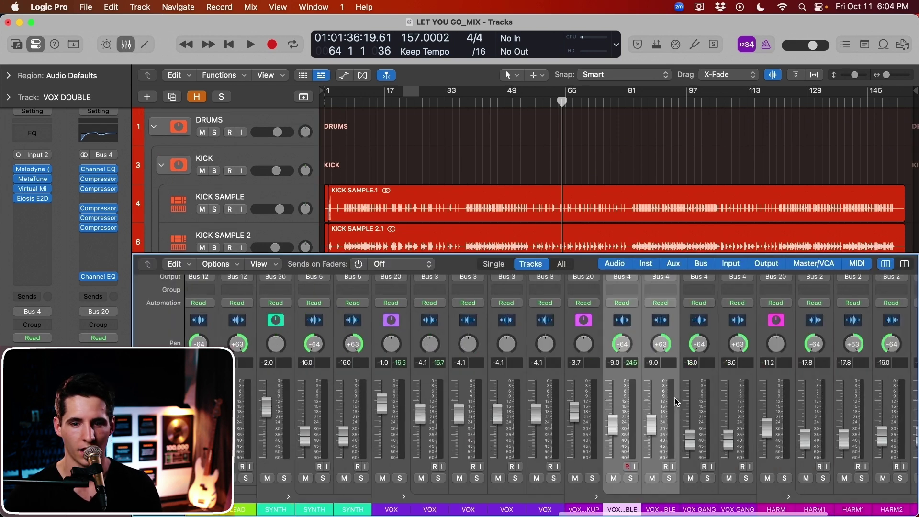
Move the playhead to bar 43, hide the mixer and start playback
scroll(683, 404, "up", 10)
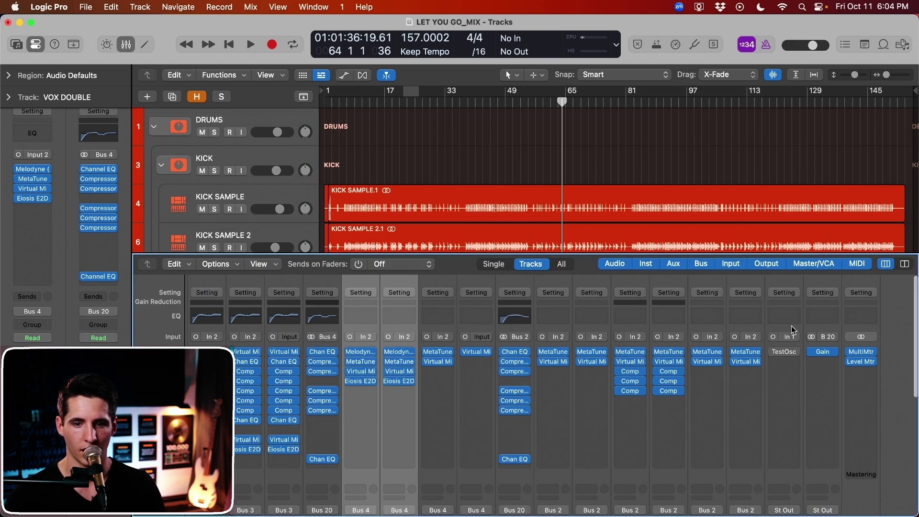
left_click(611, 191)
left_click(484, 98)
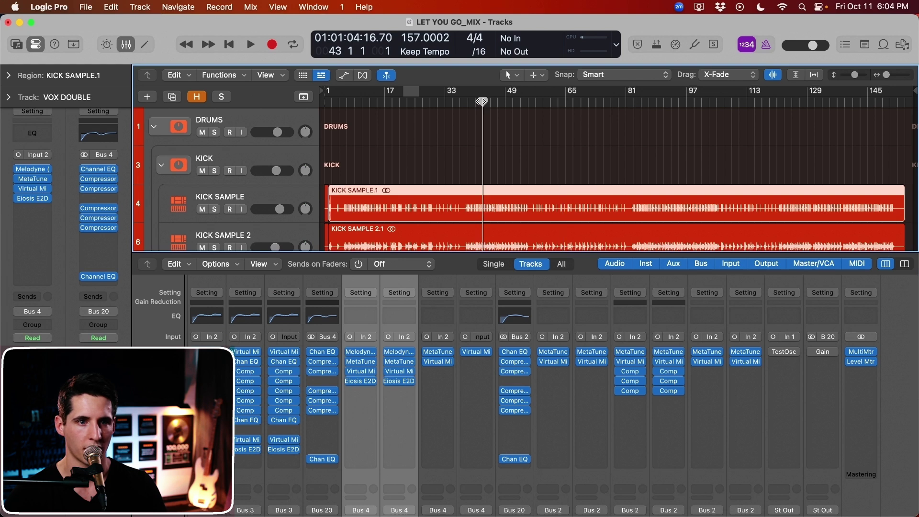
key("x")
key("space")
Readjust the faders of the four VOX tracks in pairs and then together while the song plays
scroll(573, 263, "down", 20)
left_click(274, 181)
left_click(275, 222, "shift")
left_click_drag(274, 194, 279, 194)
left_click(289, 266)
left_click(287, 302, "shift")
left_click_drag(275, 270, 277, 270)
left_click(275, 182, "shift")
left_click_drag(280, 194, 268, 204)
Lower the four VOX track faders slightly together, then stop playback and move the playhead to bar 23
left_click(409, 155)
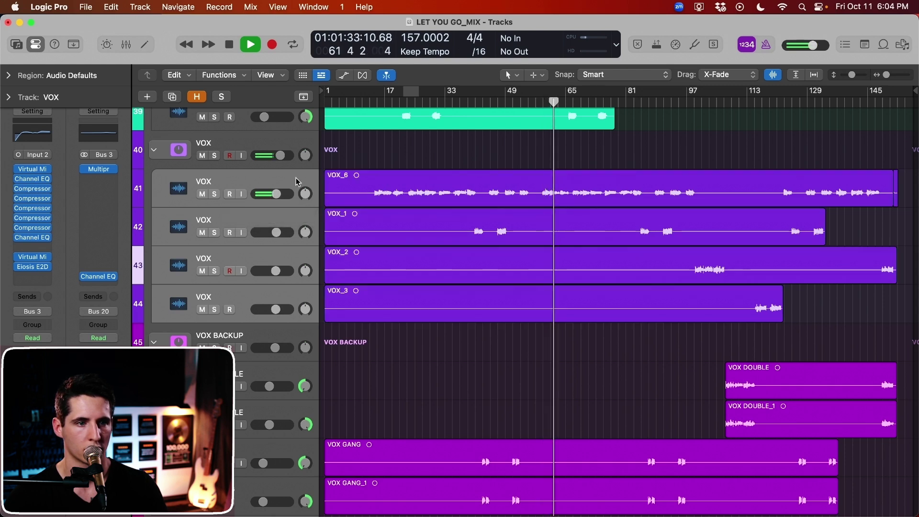
left_click(283, 154)
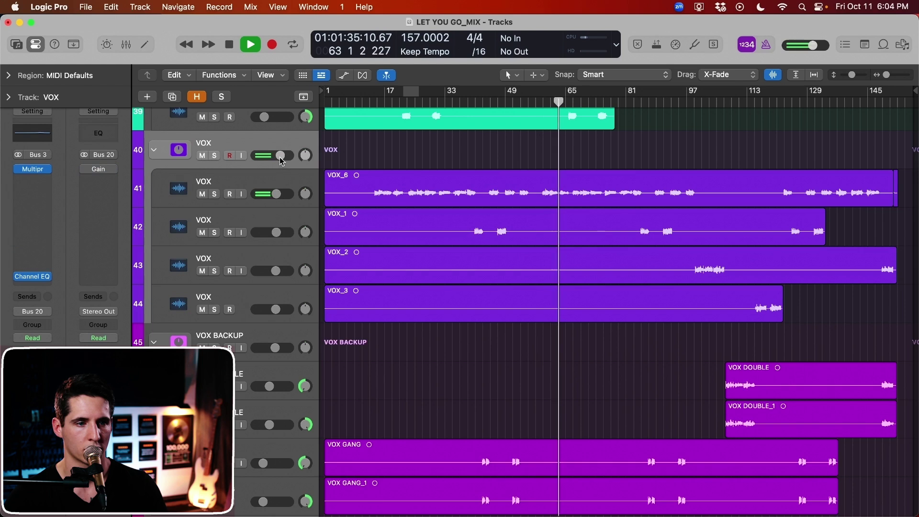
left_click(280, 181)
left_click(280, 291, "shift")
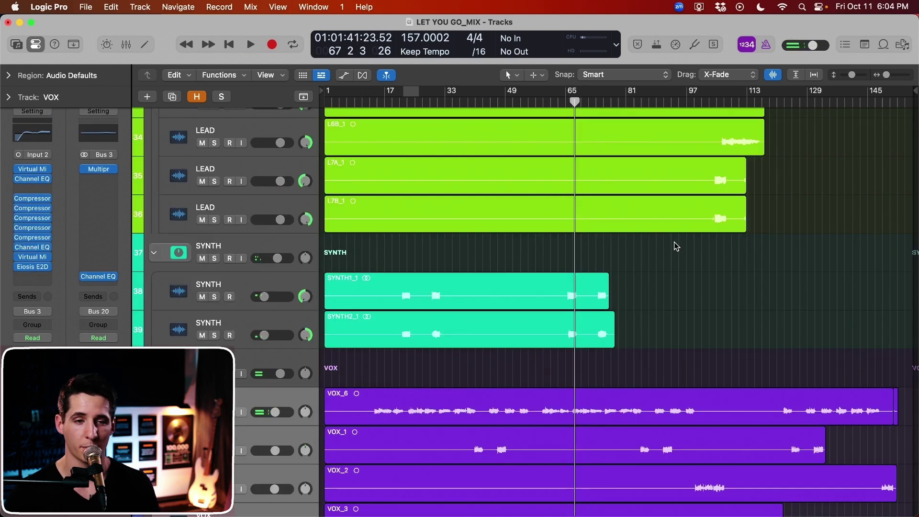
left_click(407, 94)
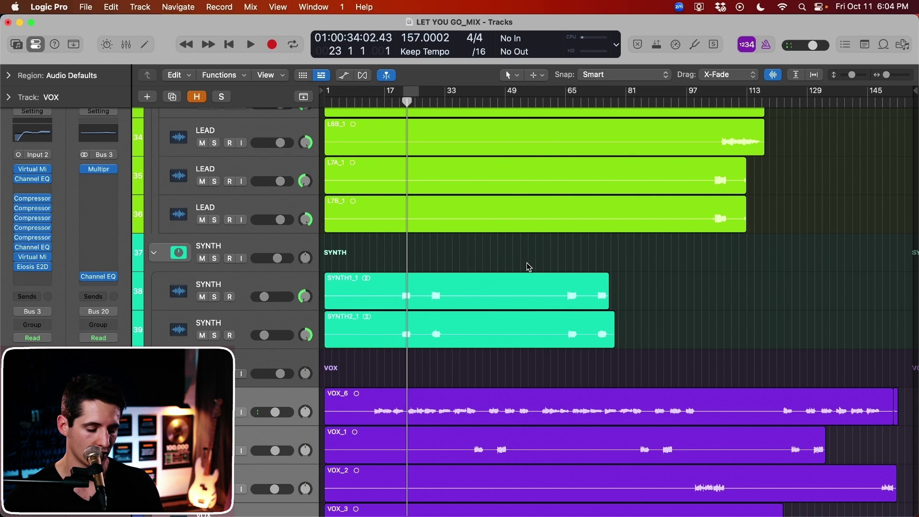
scroll(487, 437, "down", 3)
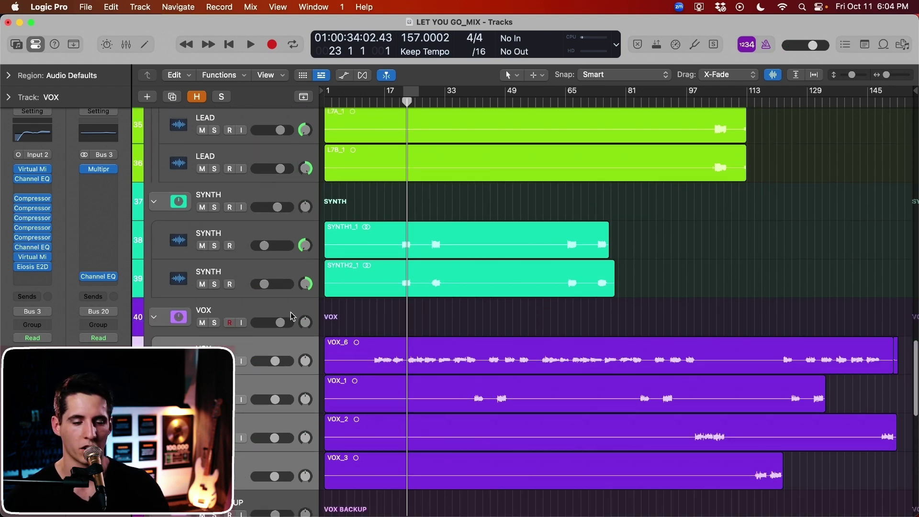
left_click(292, 319)
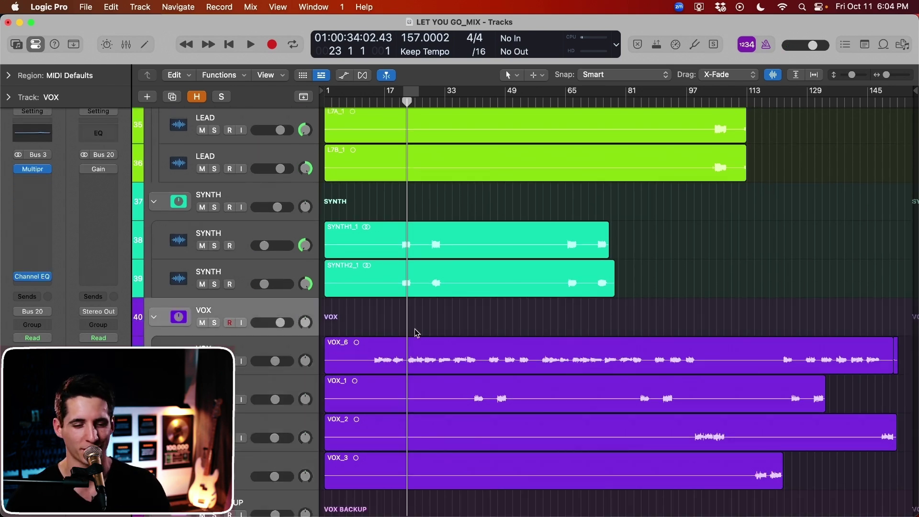
scroll(450, 339, "down", 1)
scroll(451, 339, "up", 15)
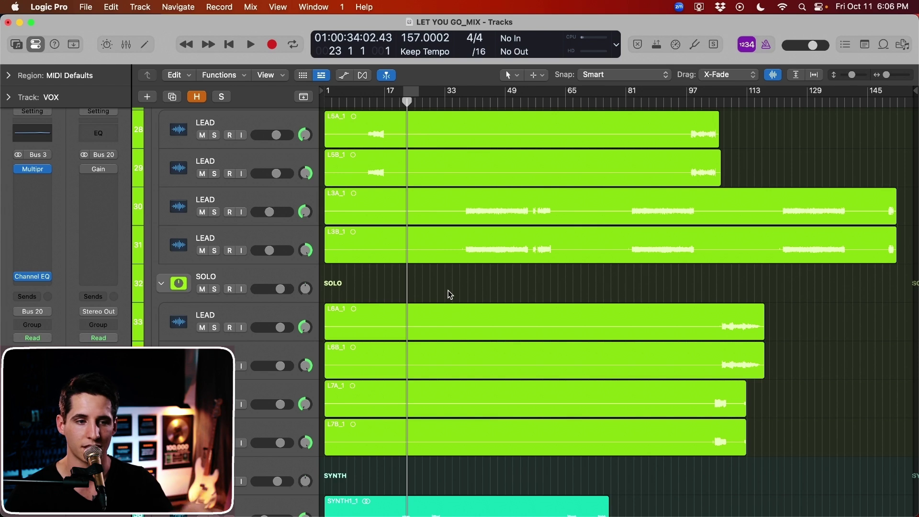
scroll(448, 290, "down", 10)
Select the KICK and SNARE stacks, show the mixer and set KICK's Linear Phase EQ high shelf to about +2.9 dB at 7700 Hz
scroll(438, 293, "up", 20)
scroll(438, 293, "up", 15)
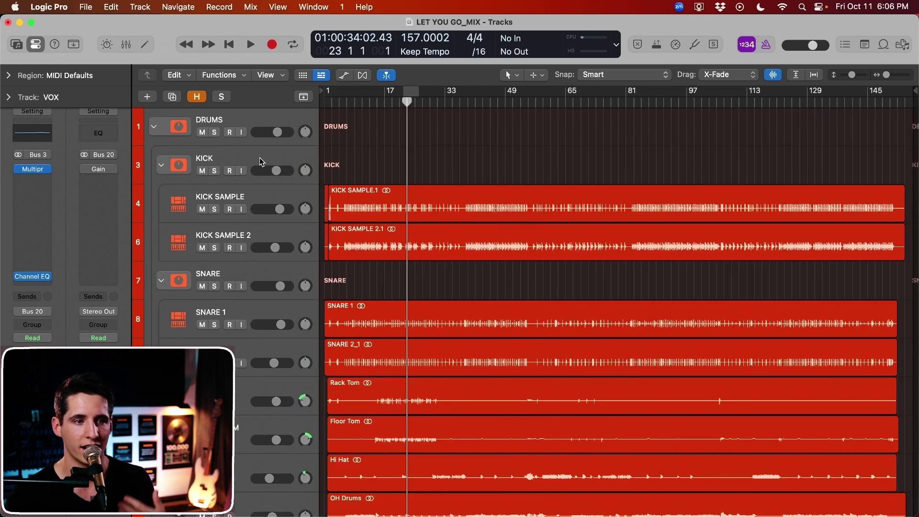
left_click(260, 157)
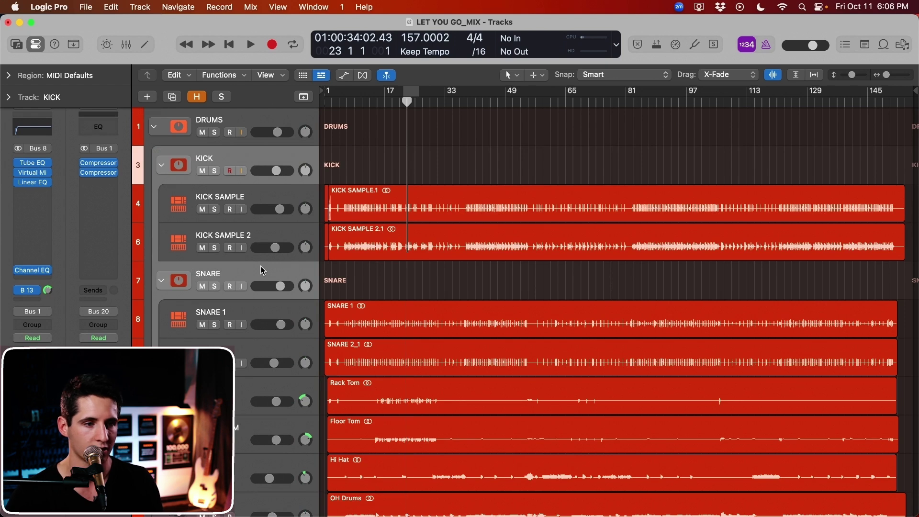
key("x")
scroll(334, 330, "down", 3)
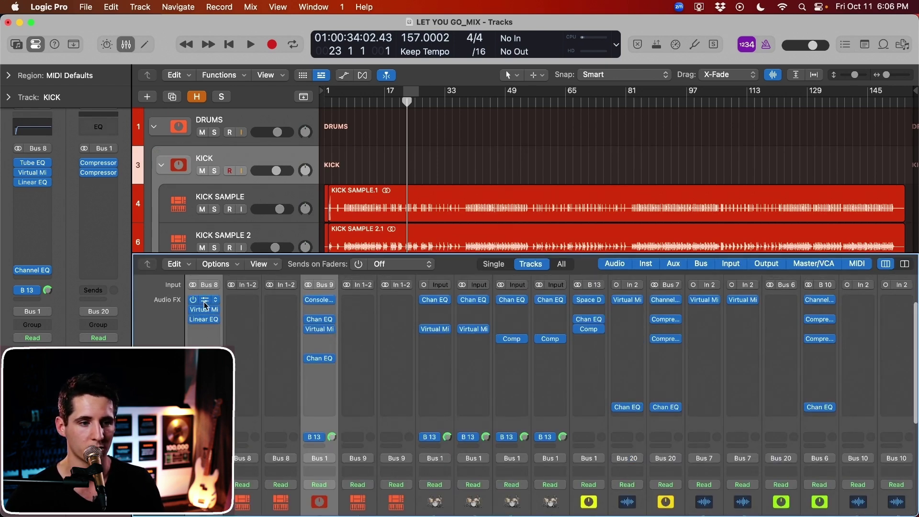
left_click(205, 320)
left_click_drag(768, 314, 770, 299)
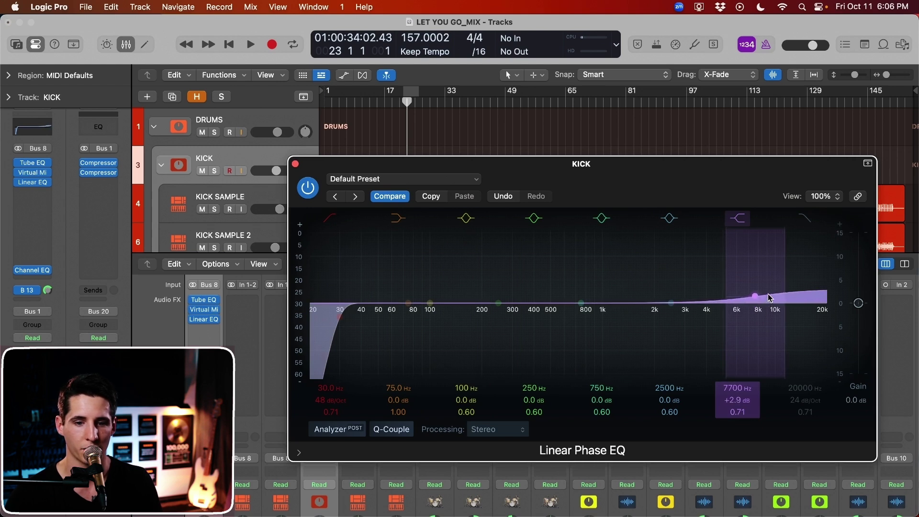
Play from bar 23, lower KICK's high shelf frequency to about 3280 Hz at +3.0 dB and close the EQ
key("space")
left_click_drag(722, 168, 695, 171)
left_click_drag(729, 297, 658, 308)
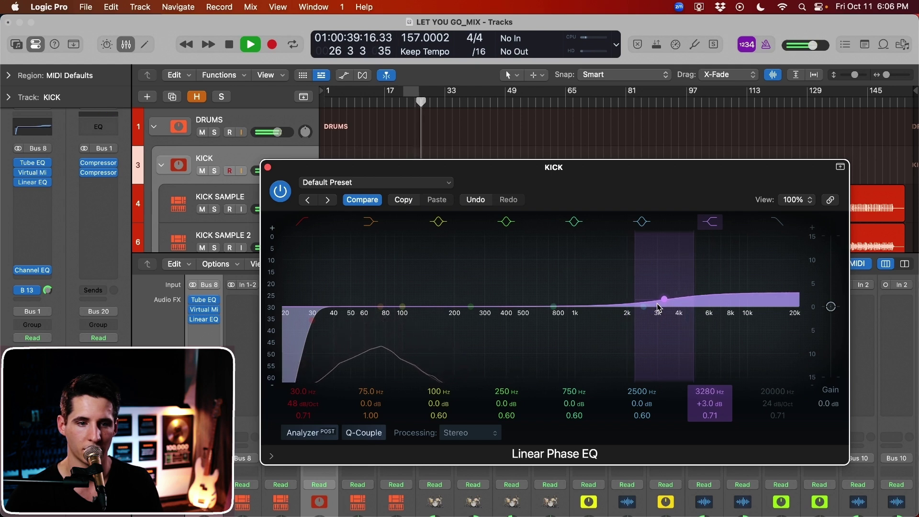
key("super+w")
Add a high shelf of about +3.0 dB at 8750 Hz in the first Channel EQ of the SNARE stack
scroll(507, 143, "down", 8)
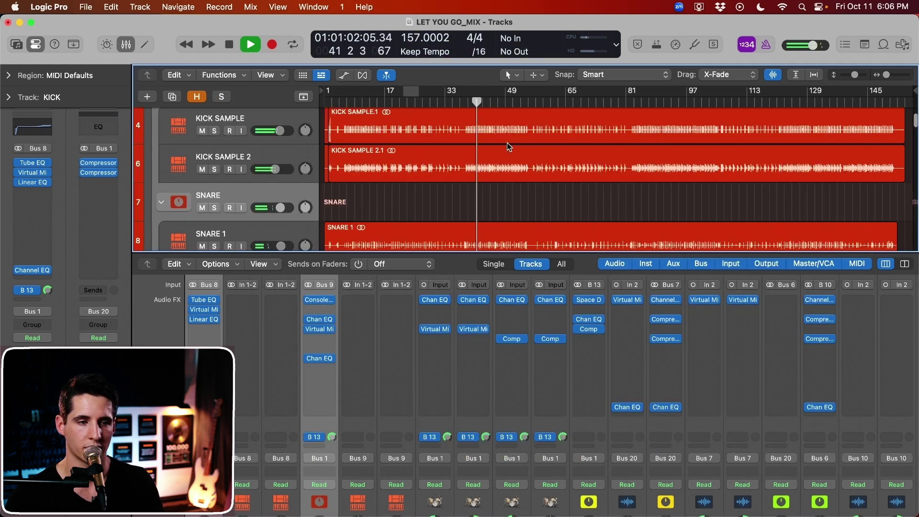
scroll(507, 143, "down", 2)
left_click(271, 144)
key("space")
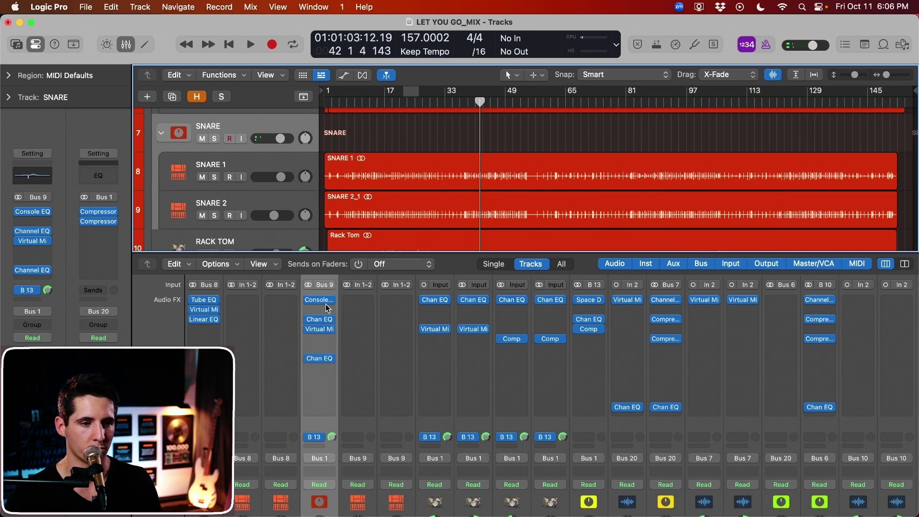
left_click(319, 319)
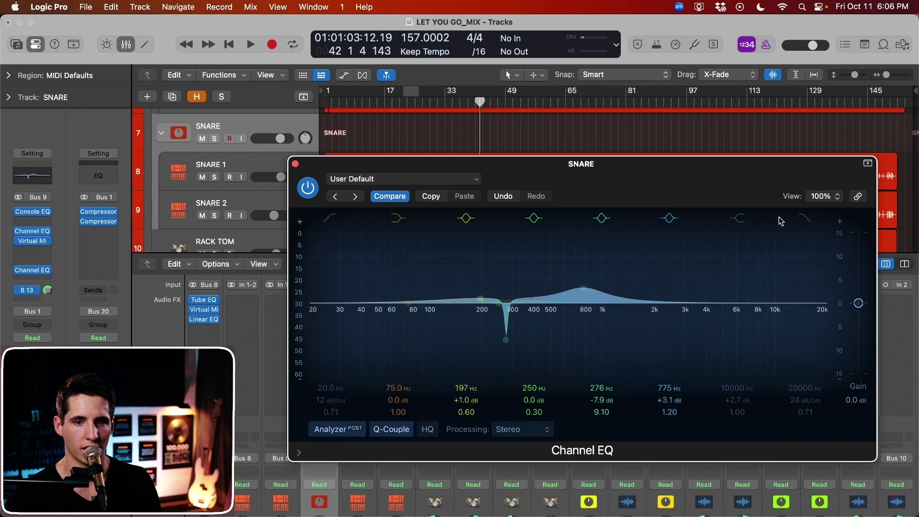
mouse_move(775, 298)
left_mouse_down()
mouse_move(741, 273)
mouse_move(740, 229)
mouse_move(748, 315)
mouse_move(736, 335)
mouse_move(766, 301)
left_mouse_up()
Reduce SNARE's 775 Hz boost to about +2.2 dB and slightly lower its 197 Hz boost during playback
key("space")
left_click_drag(579, 282, 576, 286)
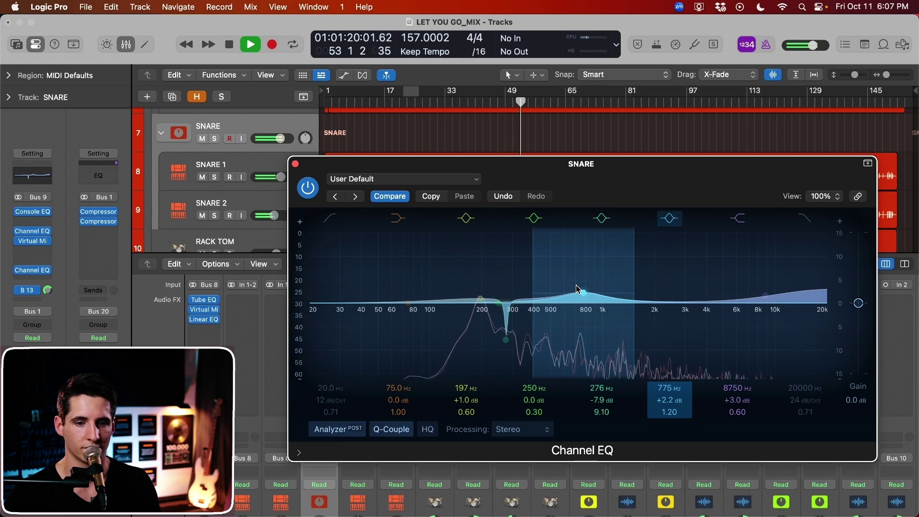
left_click_drag(483, 295, 480, 297)
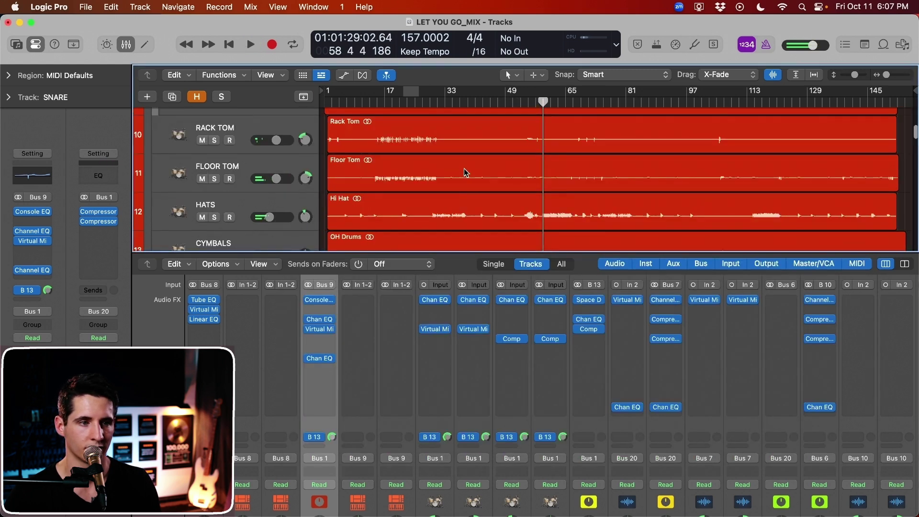
Add a high shelf of about +3.1 dB at 10100 Hz in the VOX stack's Channel EQ and play the song
scroll(463, 170, "down", 3)
scroll(464, 169, "down", 10)
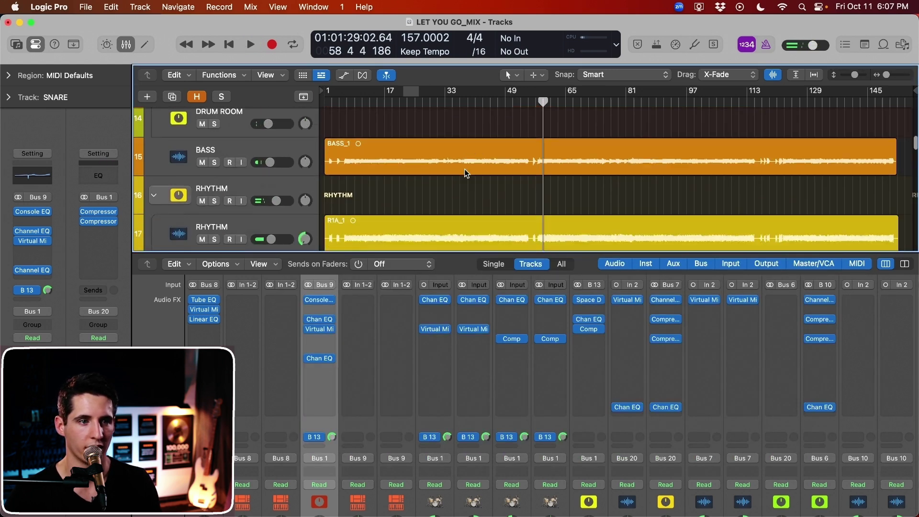
scroll(465, 169, "down", 10)
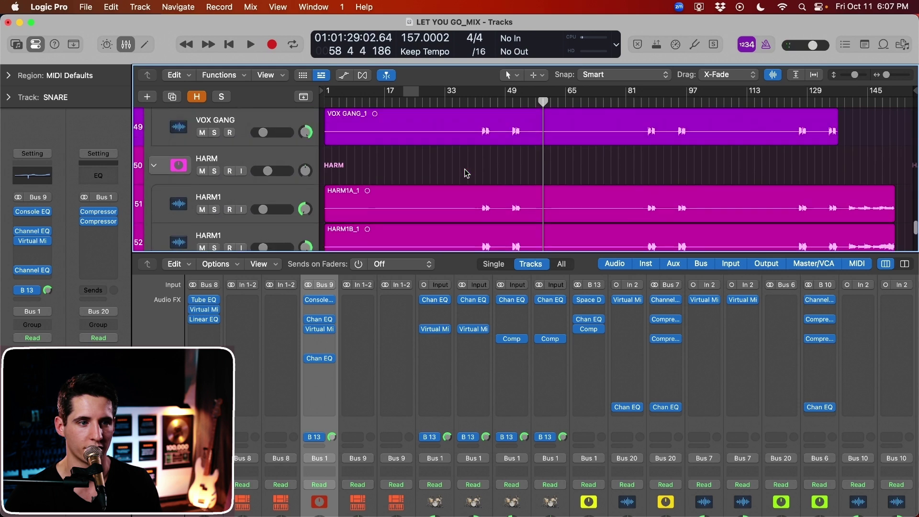
scroll(465, 170, "up", 4)
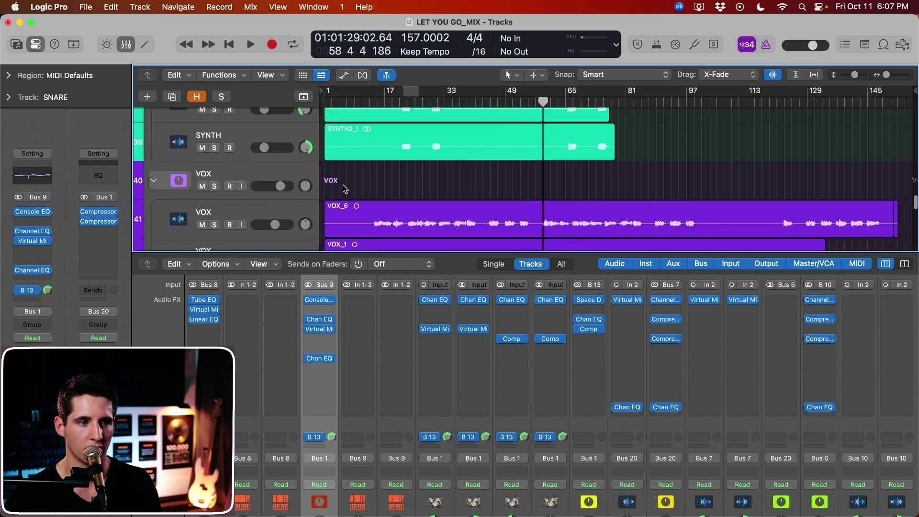
left_click(286, 171)
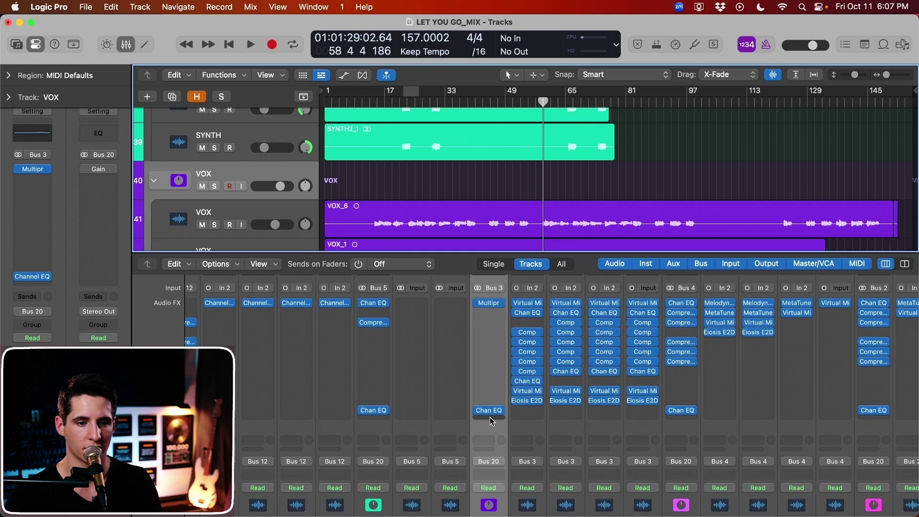
mouse_move(712, 307)
left_mouse_down()
mouse_move(706, 260)
mouse_move(747, 236)
mouse_move(716, 240)
mouse_move(710, 252)
mouse_move(710, 311)
left_mouse_up()
key("space")
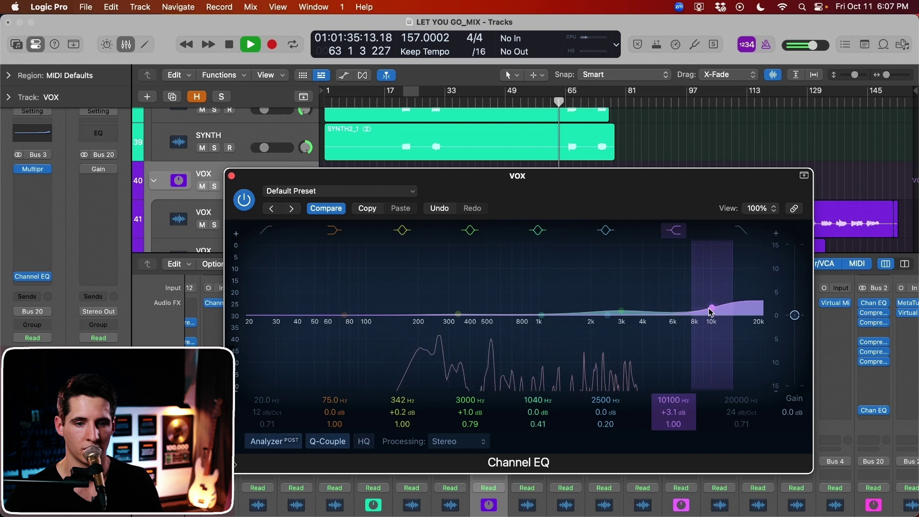
Compare the vocals with the VOX Channel EQ bypassed and active, then close the EQ and mixer and stop playback
left_click(245, 204)
left_click(248, 207)
left_click(231, 176)
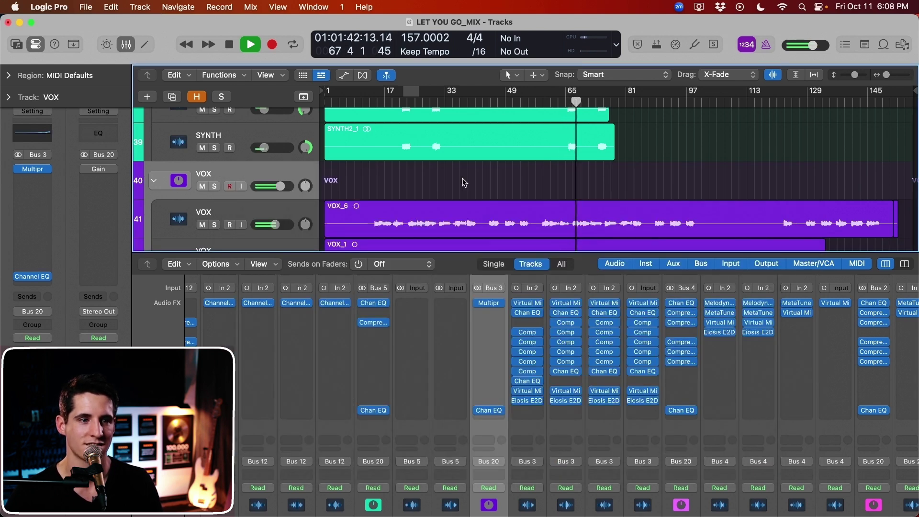
scroll(457, 214, "down", 5)
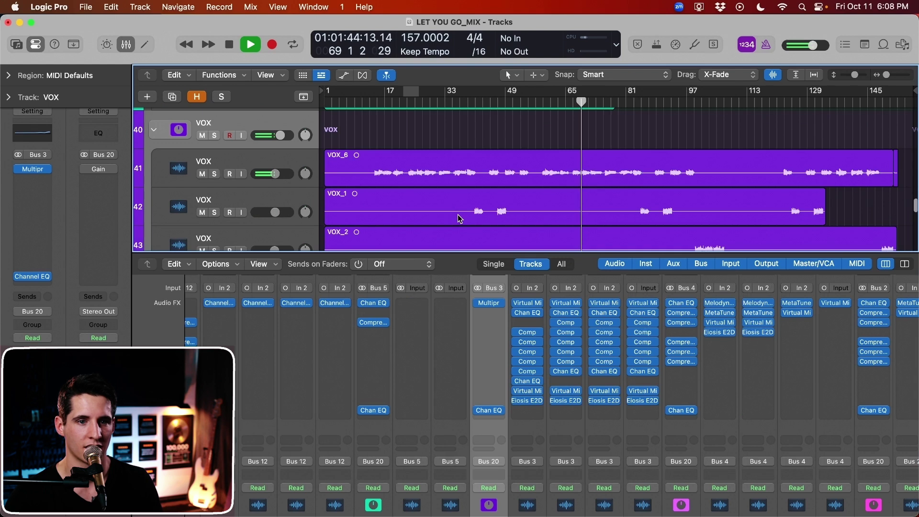
key("space")
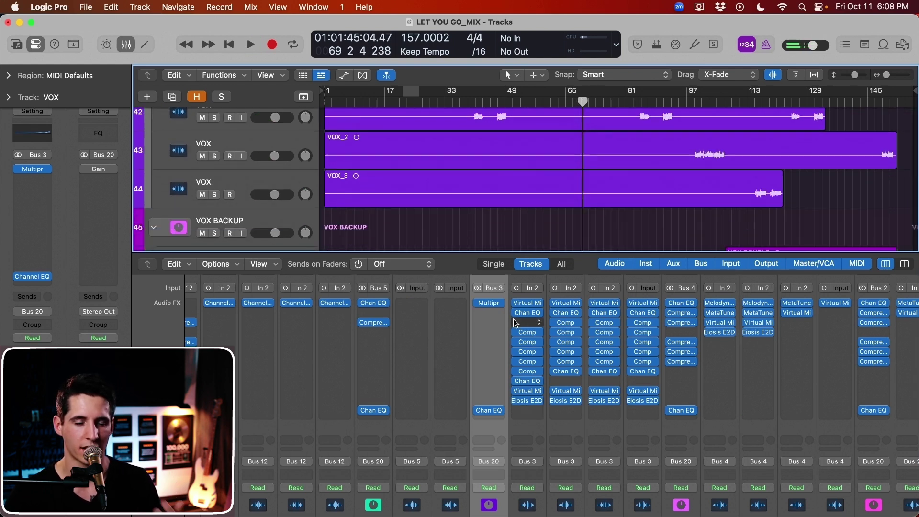
left_click(124, 46)
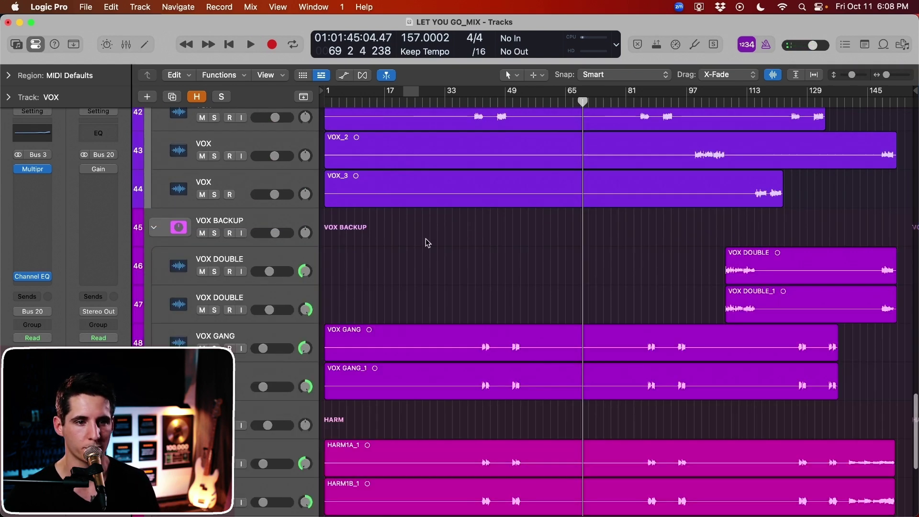
scroll(443, 247, "up", 6)
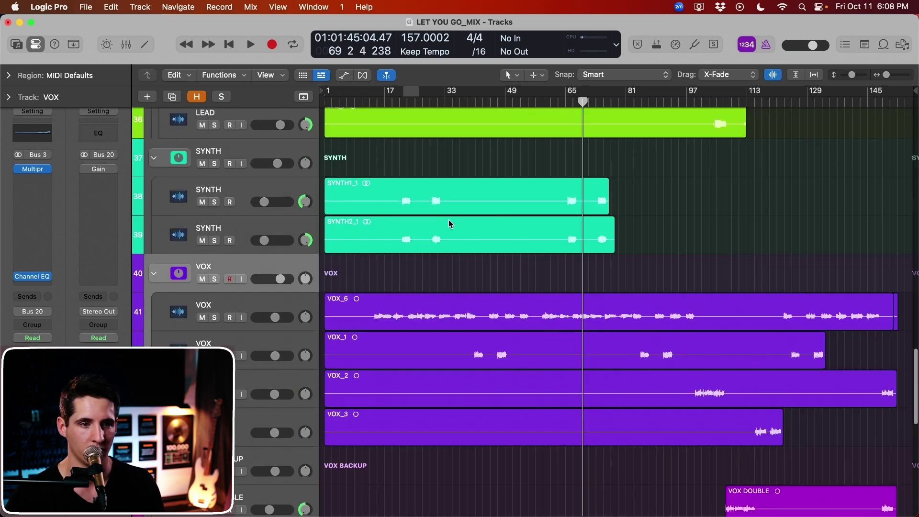
scroll(450, 220, "down", 2)
scroll(449, 220, "up", 4)
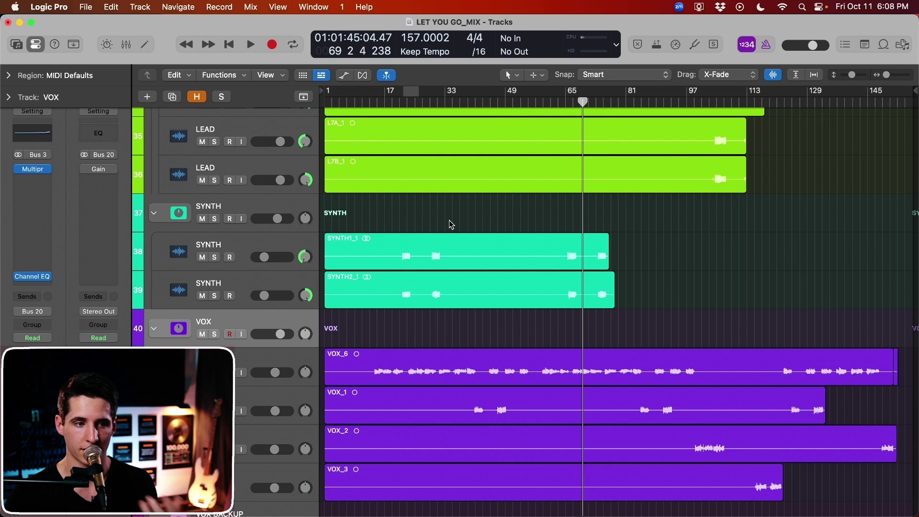
Select the HARM, VOX BACKUP and SYNTH stacks together and show the mixer
scroll(449, 220, "down", 12)
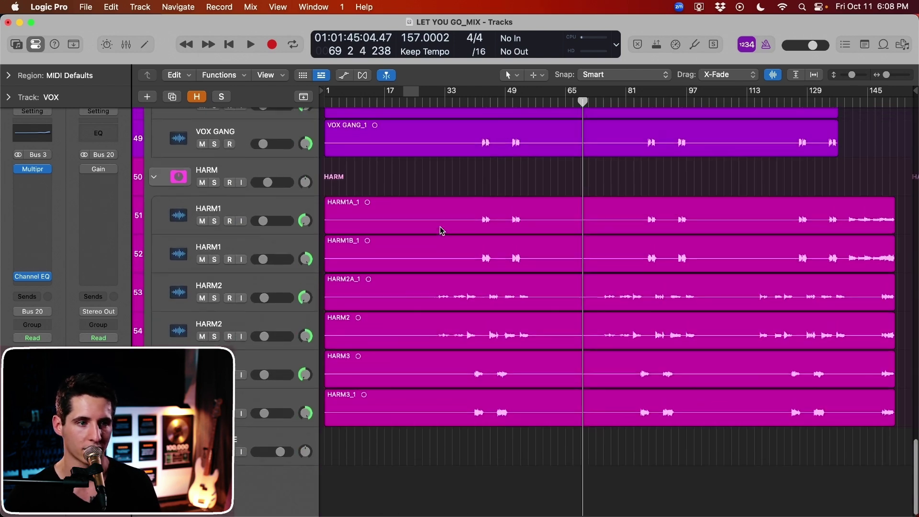
scroll(439, 230, "up", 3)
left_click(264, 287)
scroll(257, 146, "up", 8)
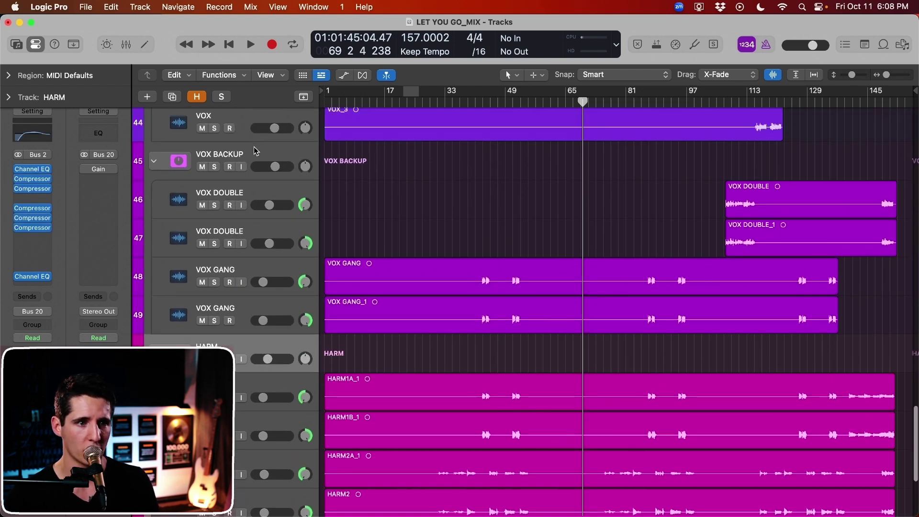
scroll(259, 236, "up", 10)
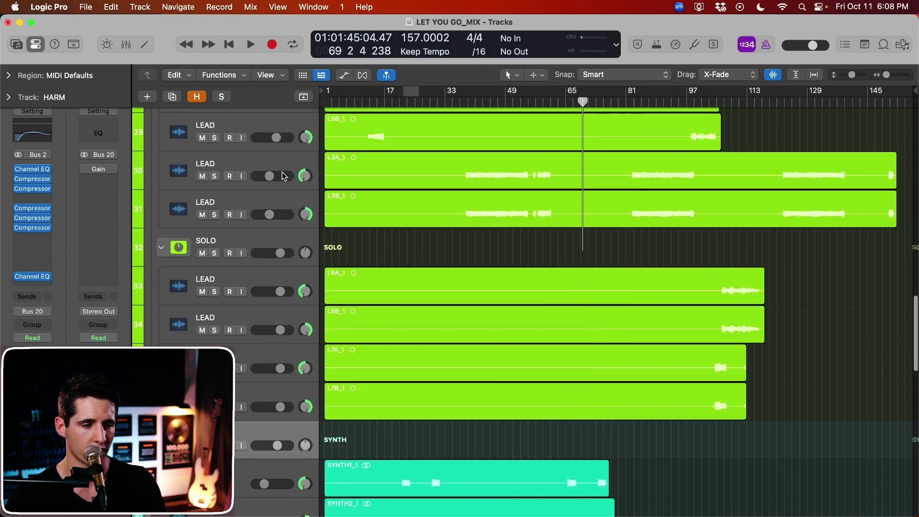
key("x")
scroll(529, 442, "up", 3)
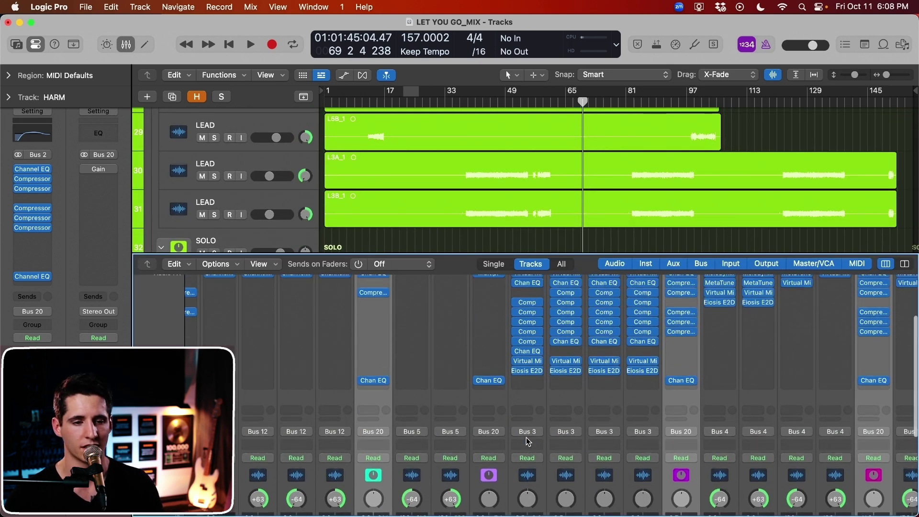
Add a high-shelf cut of about -3.1 dB at 2580 Hz in the SYNTH stack's Channel EQ
left_click(373, 436)
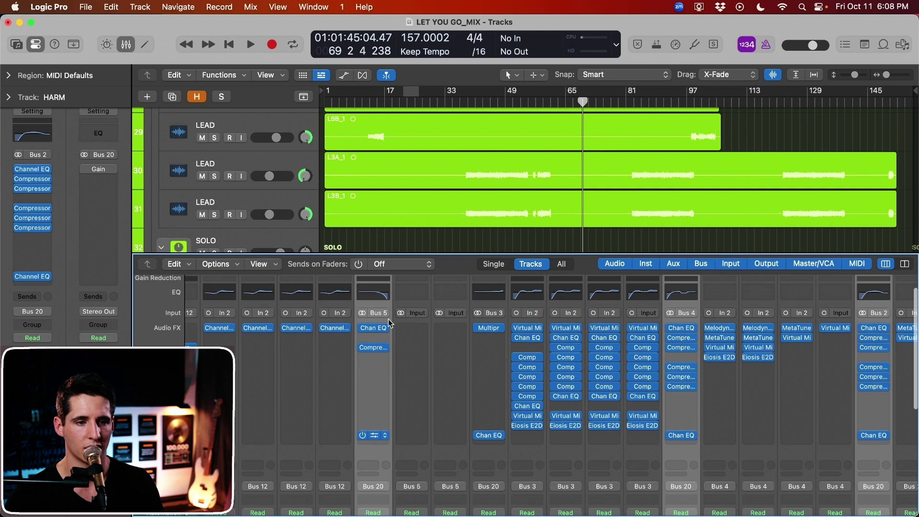
left_click_drag(765, 292, 685, 311)
left_click_drag(539, 171, 541, 252)
scroll(501, 207, "down", 10)
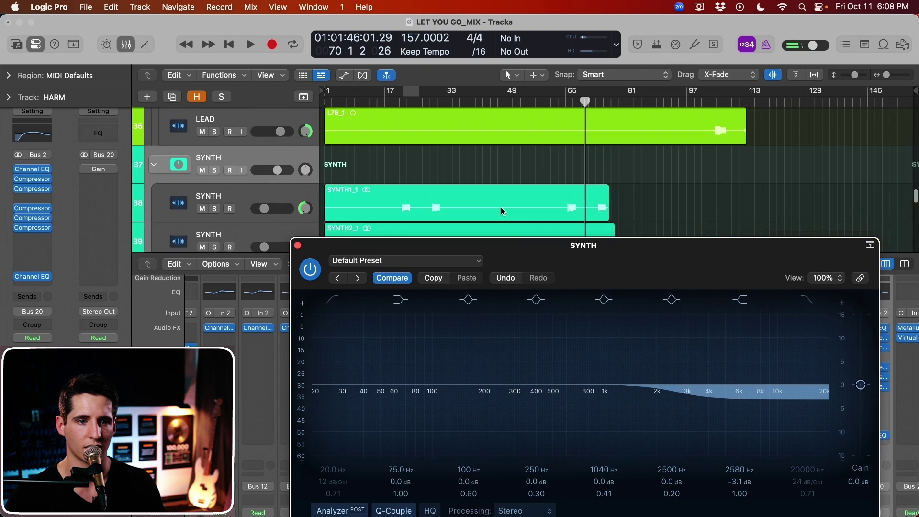
Play the synth part from about bar 63, adjust SYNTH's high shelf to about -3.0 dB at 2620 Hz, and close the EQ and mixer
scroll(493, 130, "up", 3)
left_click(564, 102)
key("space")
left_click_drag(468, 250, 383, 191)
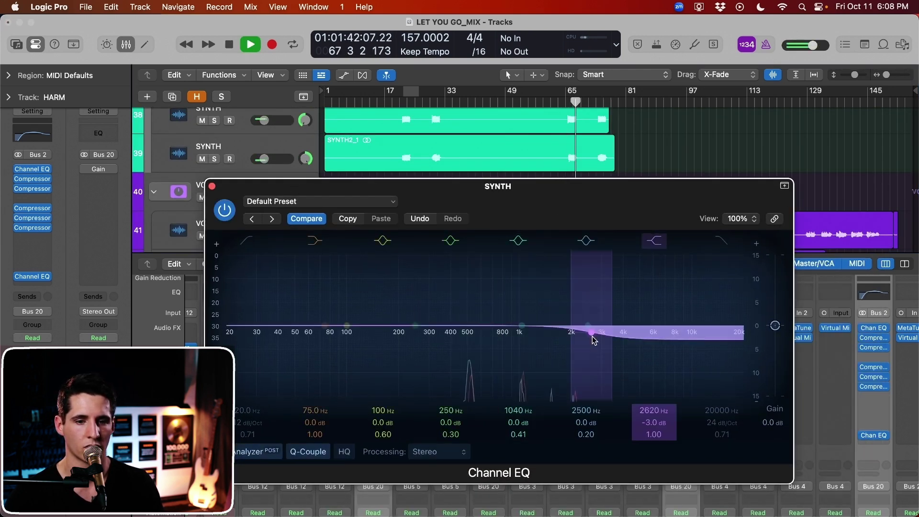
key("space")
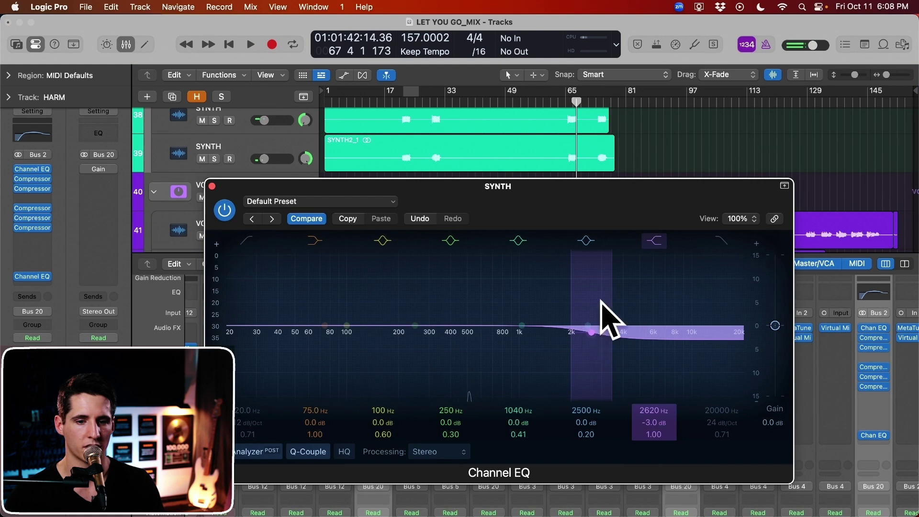
left_click(212, 187)
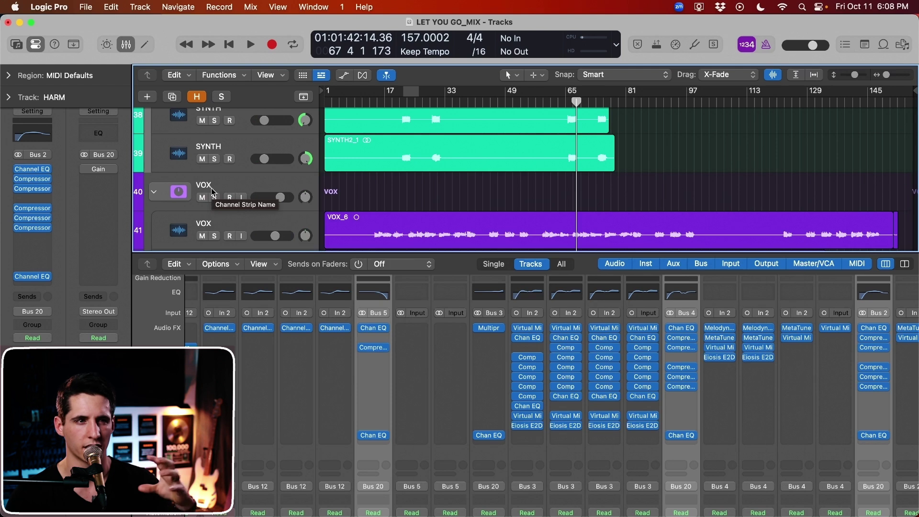
left_click(121, 46)
Add a high-shelf cut of about -2.5 dB at 5350 Hz in VOX BACKUP's last Channel EQ during playback
scroll(625, 215, "down", 10)
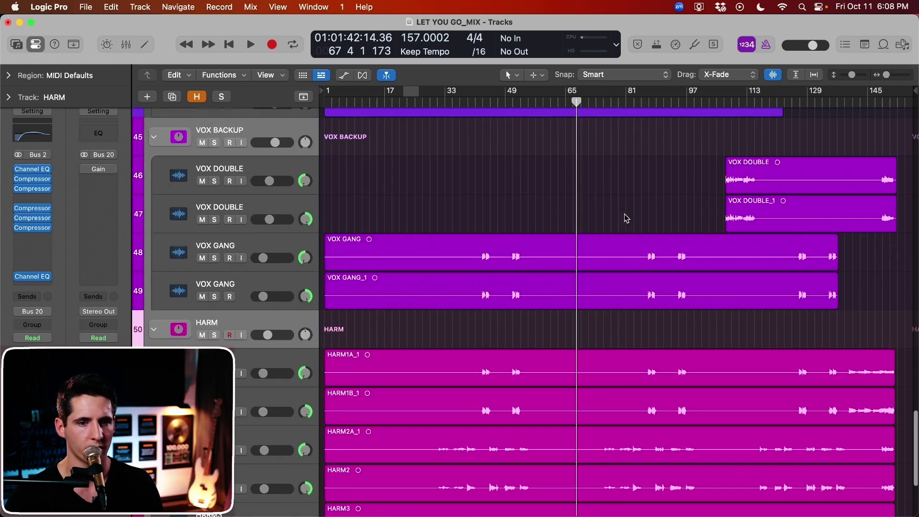
scroll(642, 239, "up", 1)
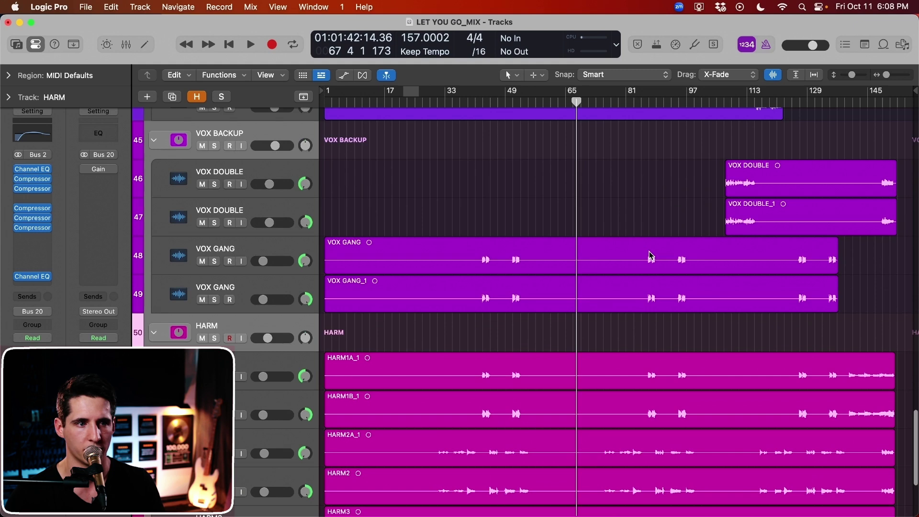
left_click(292, 142)
key("x")
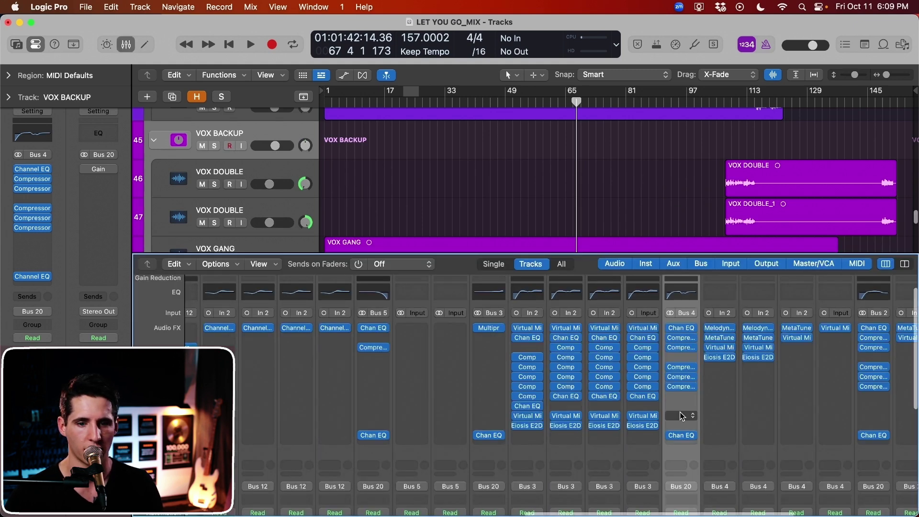
left_click(687, 436)
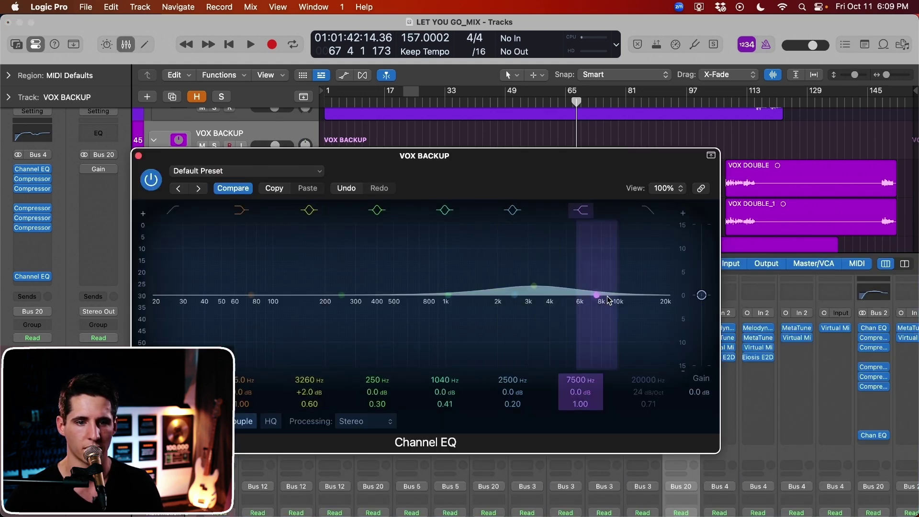
left_click_drag(620, 308, 602, 328)
key("space")
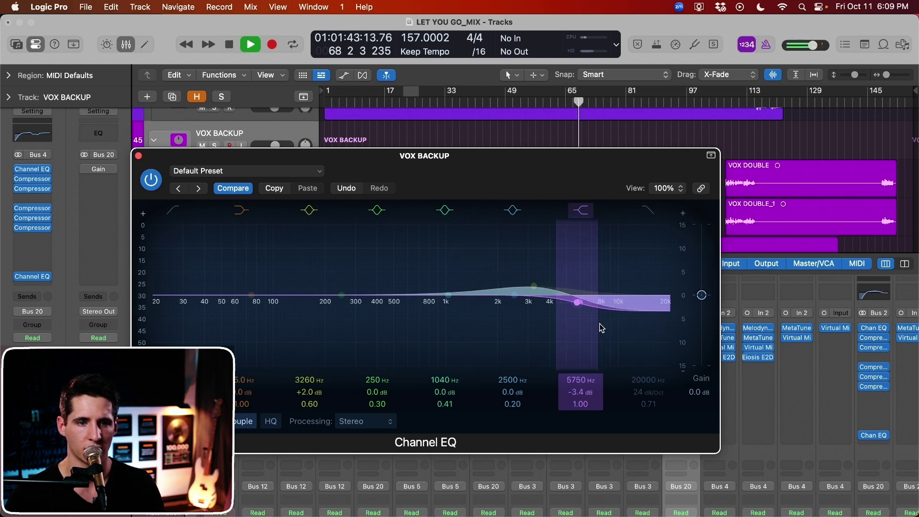
left_click_drag(633, 154, 537, 167)
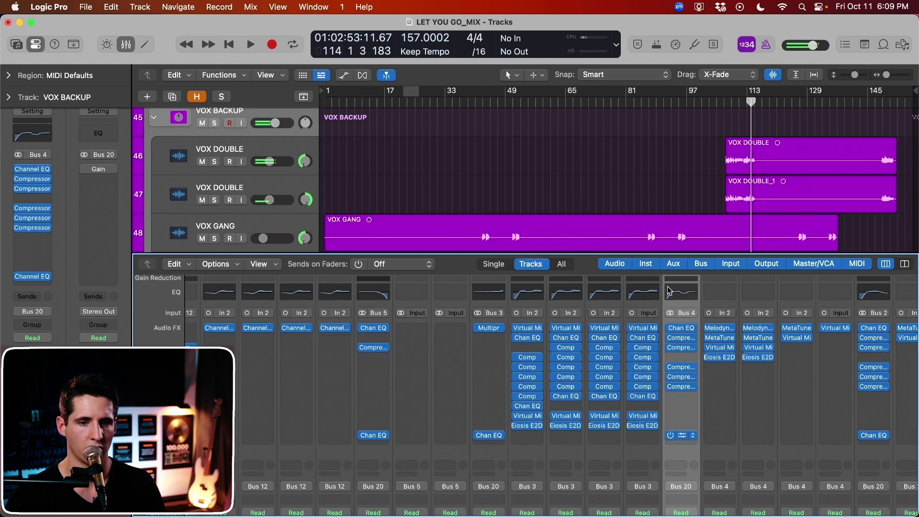
Flatten VOX BACKUP's 3260 Hz boost, add a broad boost of about +1.0 dB at 434 Hz, and close the EQ
left_click(669, 291)
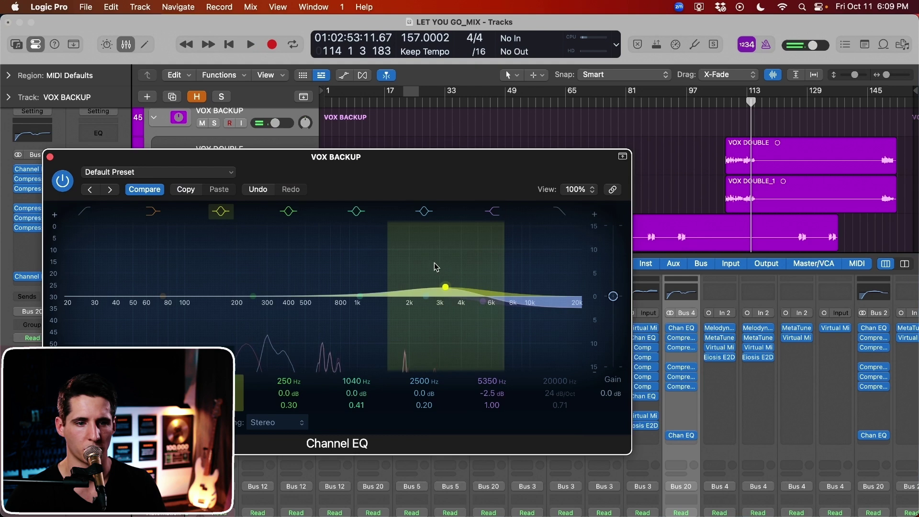
key("space")
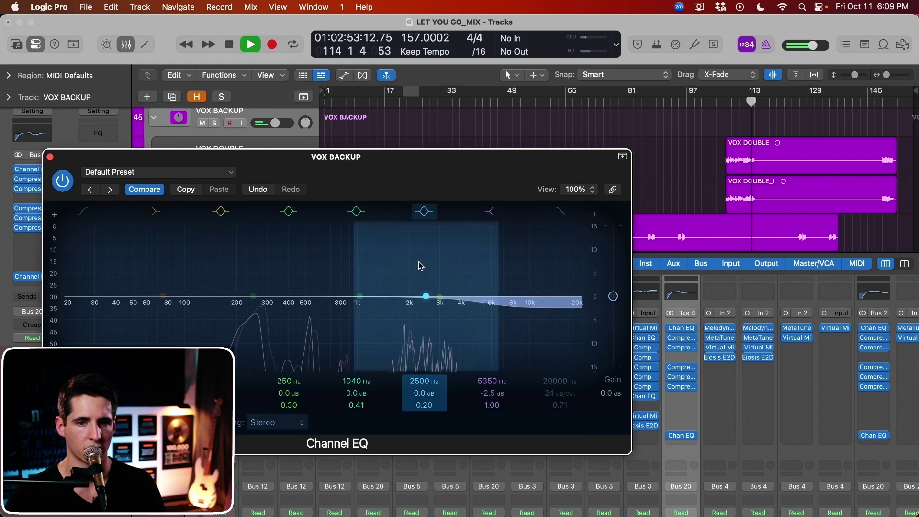
left_click_drag(253, 296, 295, 292)
key("space")
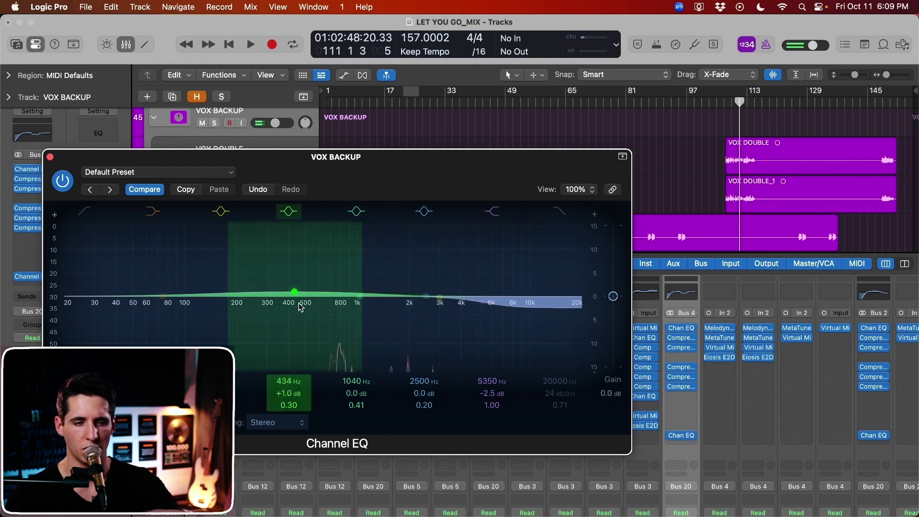
left_click(50, 157)
Select the HARM stack and inspect the curve of its first Channel EQ, then close it
scroll(415, 173, "down", 5)
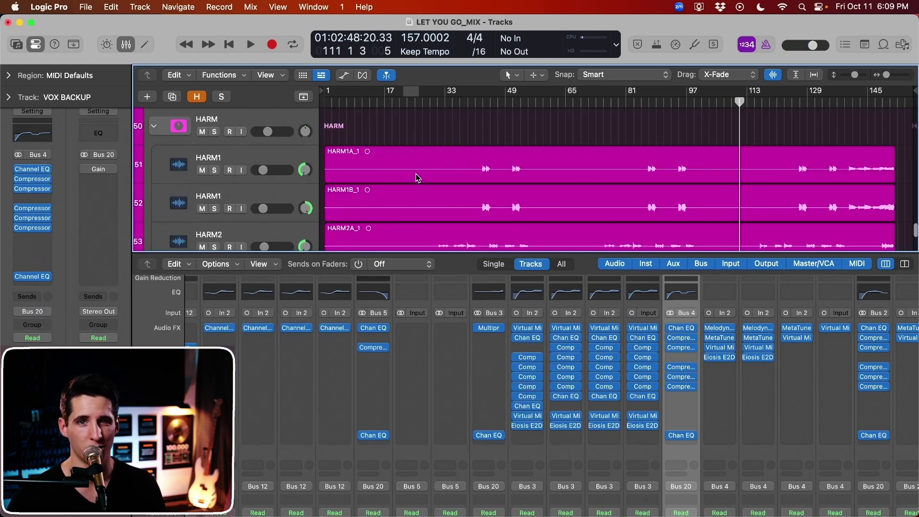
scroll(418, 178, "up", 1)
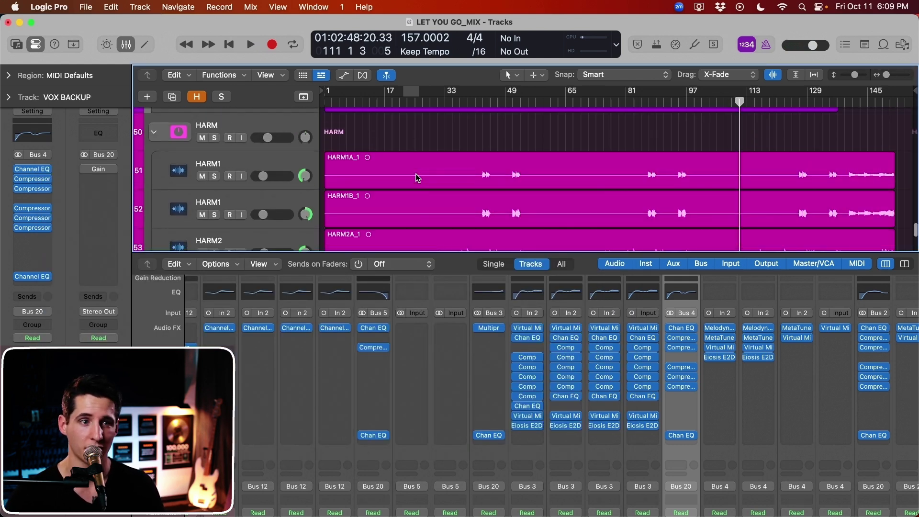
scroll(415, 147, "up", 4)
left_click(853, 304)
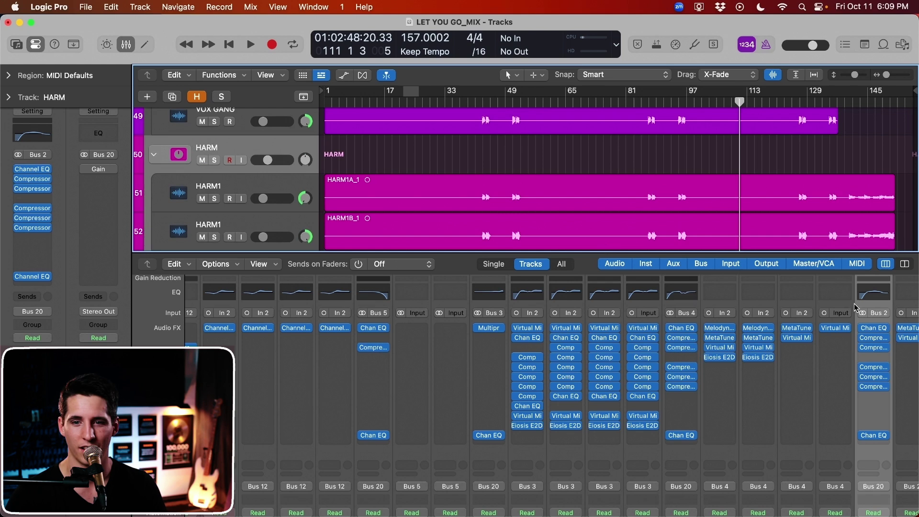
left_click(881, 291)
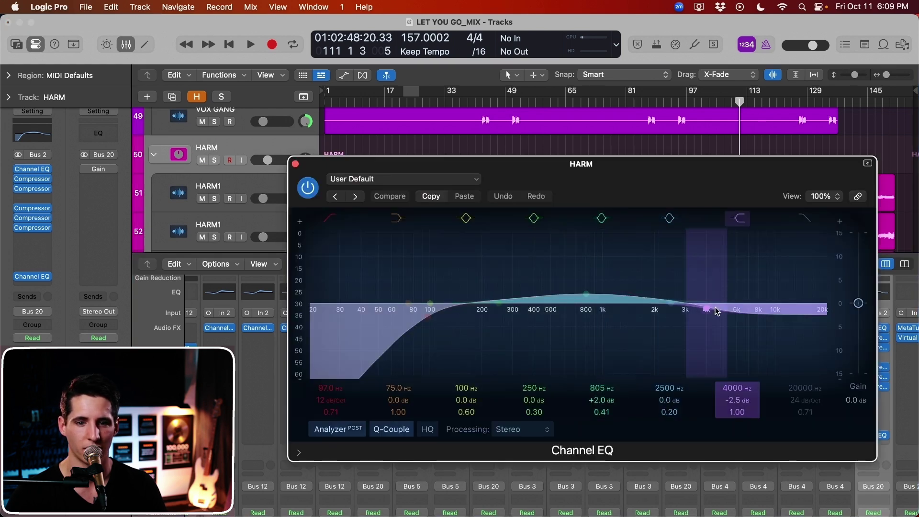
left_click(295, 165)
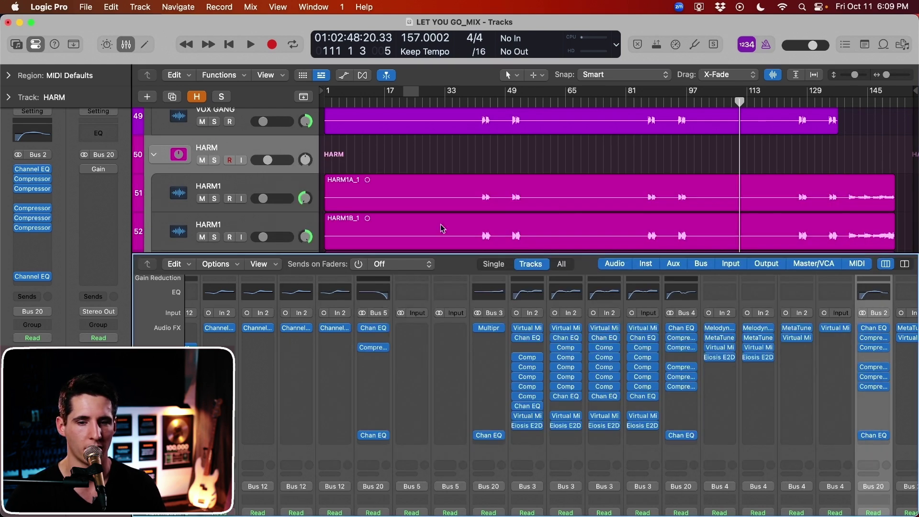
Check HARM's last Channel EQ while playing the song from about bar 71, then close the EQ and mixer
left_click(873, 435)
scroll(810, 134, "down", 3)
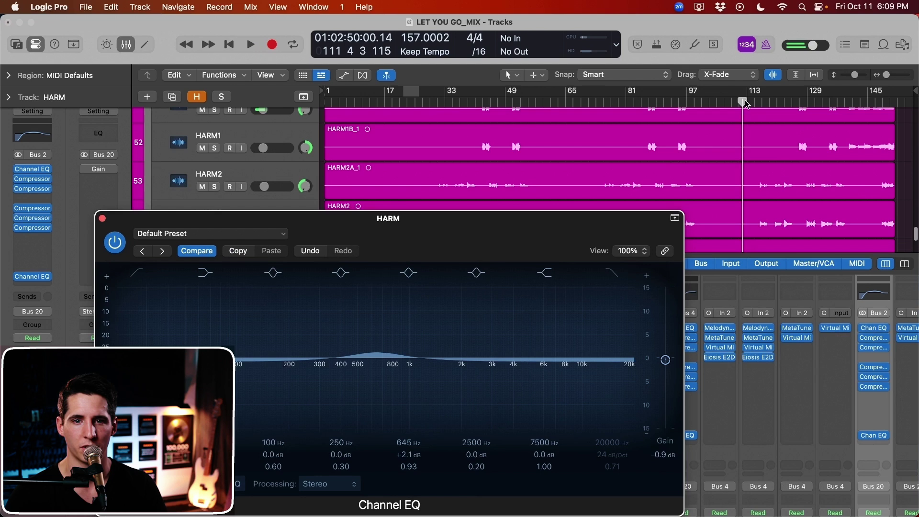
left_click(596, 94)
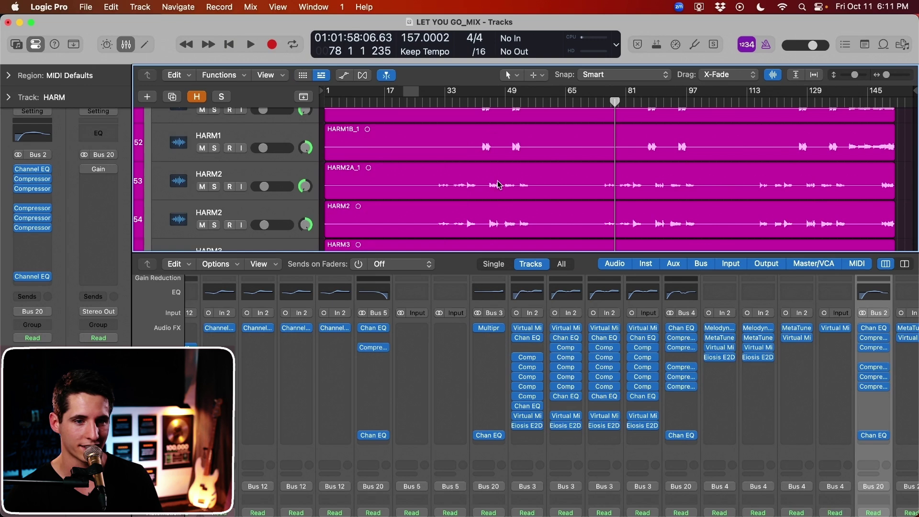
scroll(688, 395, "right", 10)
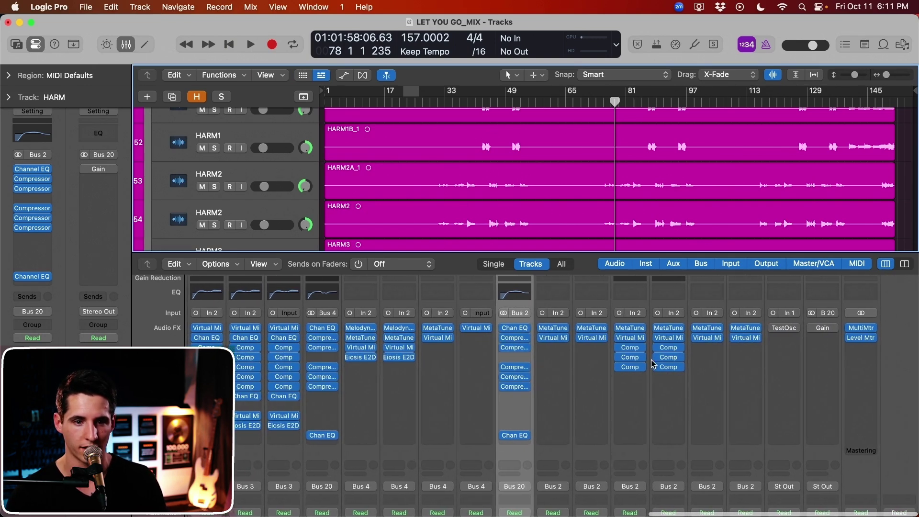
left_click(126, 44)
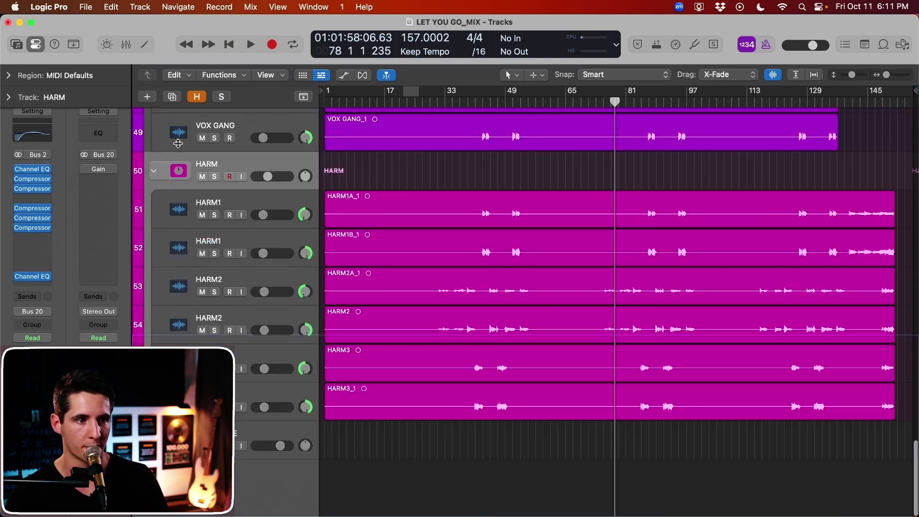
Extend the HARM selection with the VOX BACKUP, VOX, SYNTH, SOLO and LEAD LEAD stacks
scroll(242, 248, "up", 5)
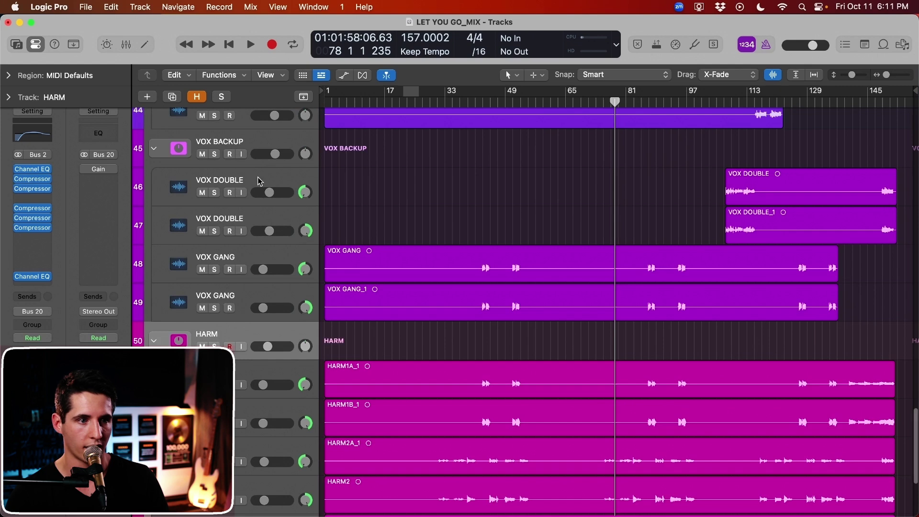
scroll(270, 192, "up", 9)
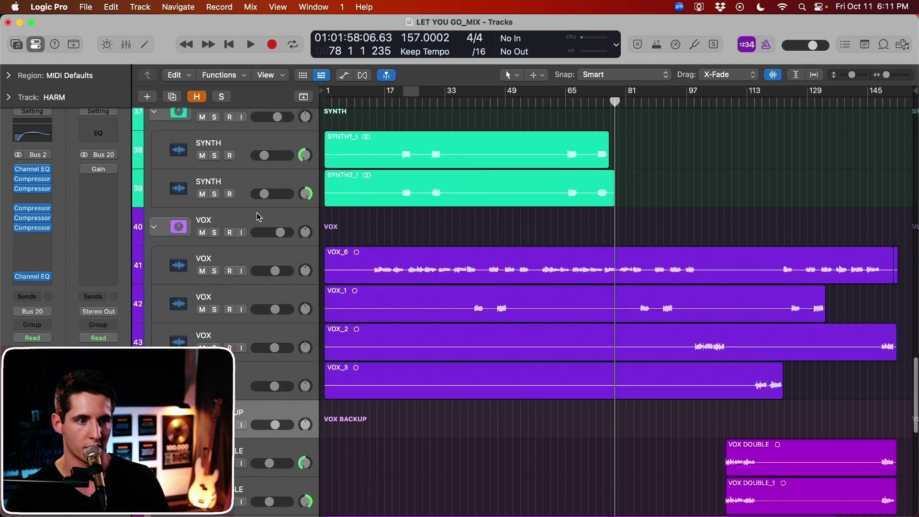
scroll(258, 218, "up", 7)
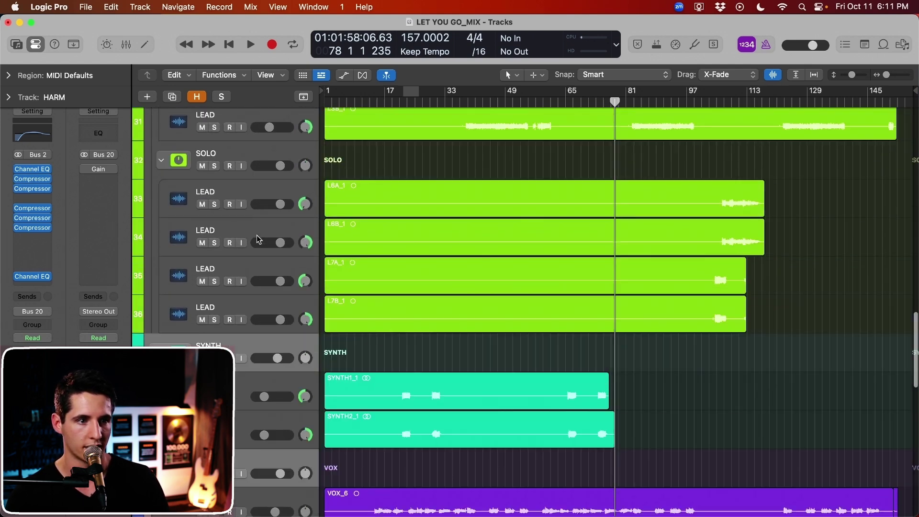
scroll(268, 192, "up", 10)
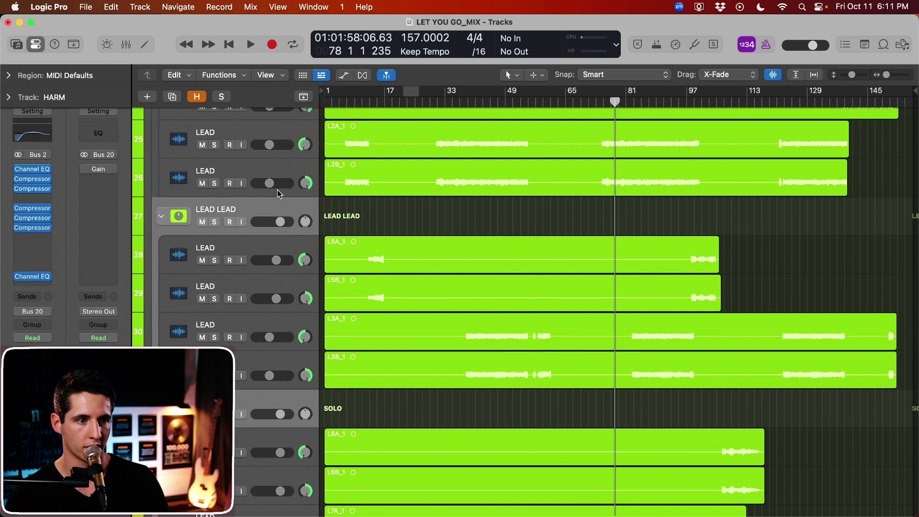
scroll(281, 194, "up", 3)
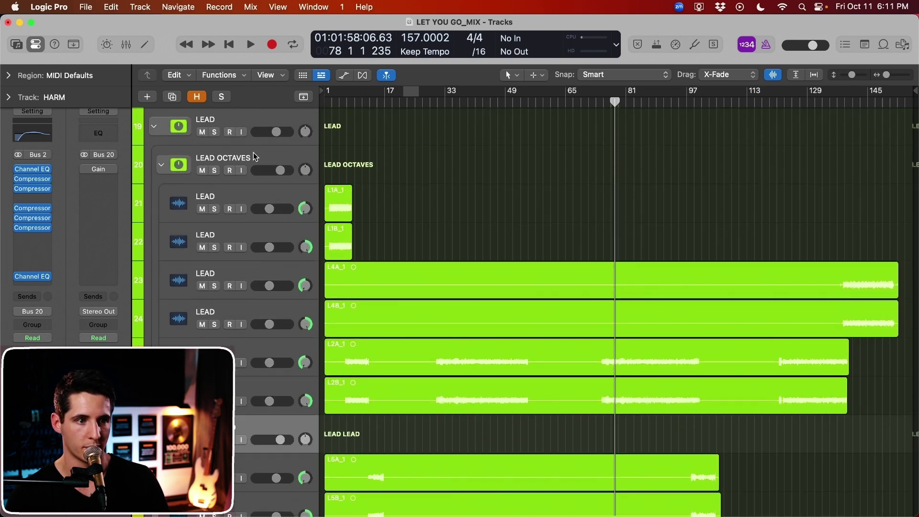
Add LEAD OCTAVES, RHYTHM, BASS, the toms, hi-hat, overheads, SNARE and KICK to the selection and show the mixer
scroll(255, 198, "up", 8)
left_click(248, 219)
scroll(248, 220, "up", 7)
left_click(253, 395, "shift")
left_click(250, 285, "shift")
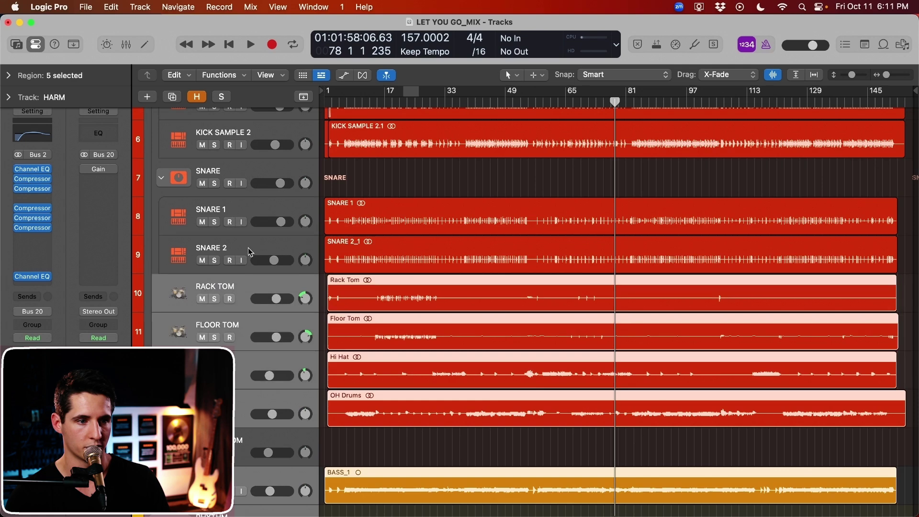
scroll(249, 175, "up", 3)
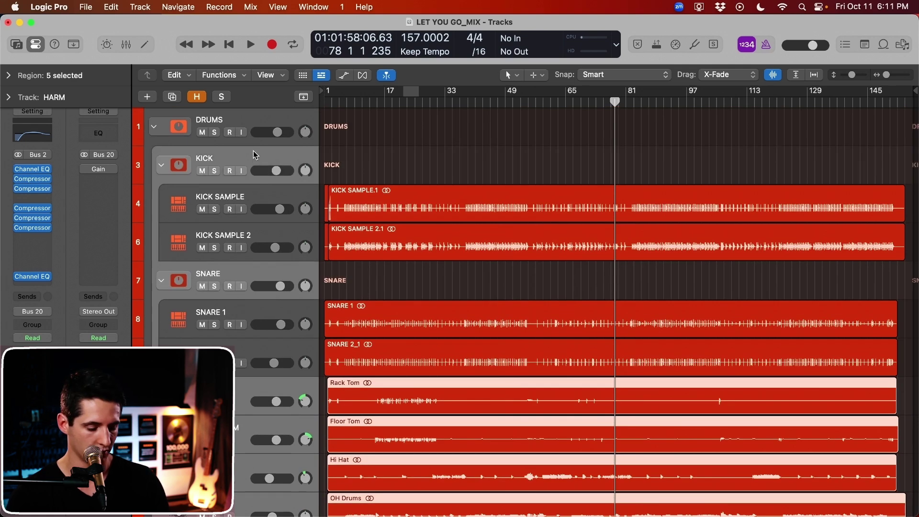
key("x")
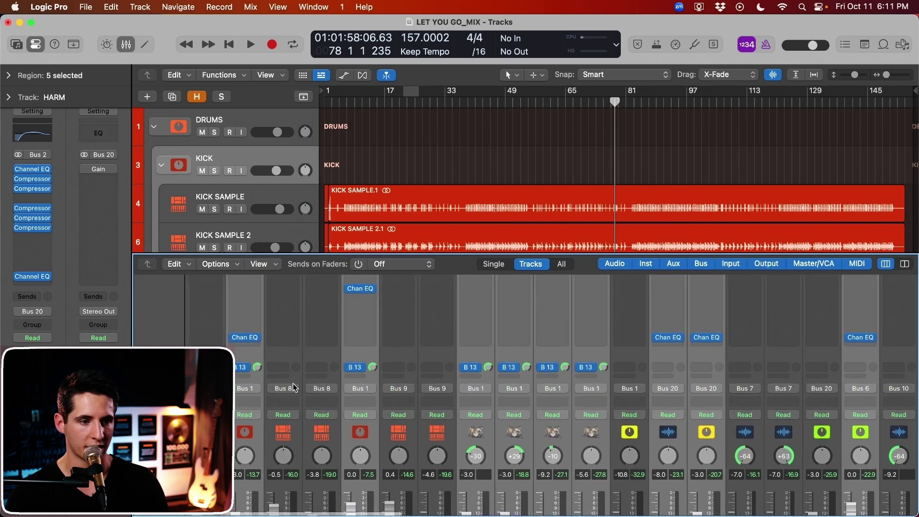
Add Bus 21, Bus 22 and Bus 23 sends to all the selected stacks and tracks
left_click(237, 376)
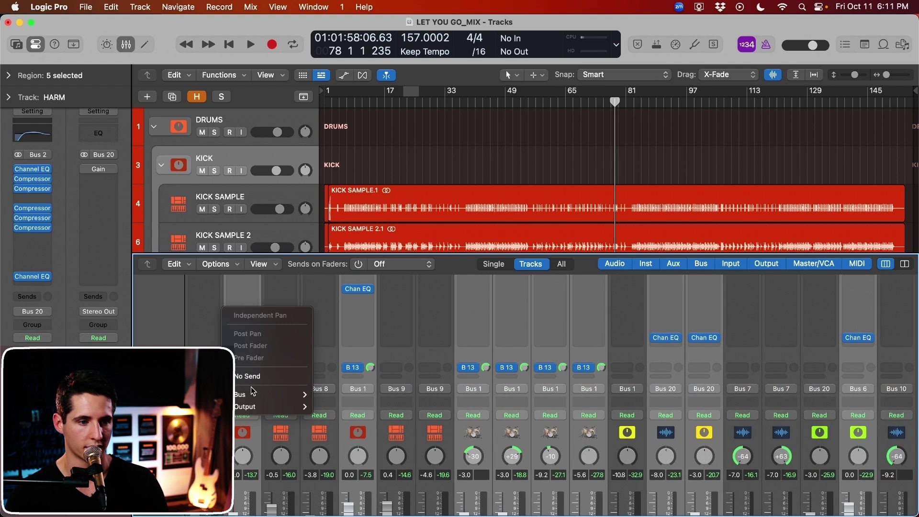
mouse_move(278, 394)
left_click(366, 284)
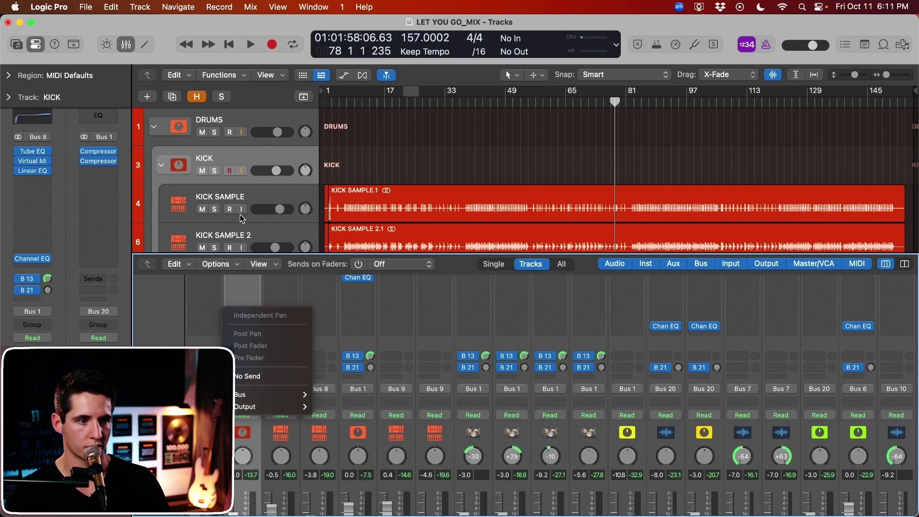
scroll(671, 359, "right", 5)
left_click(809, 364)
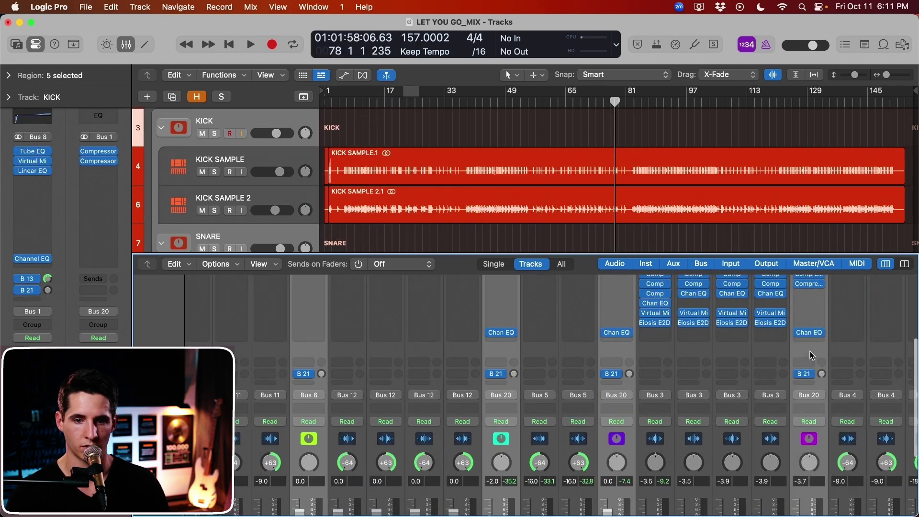
left_click(481, 359, "super")
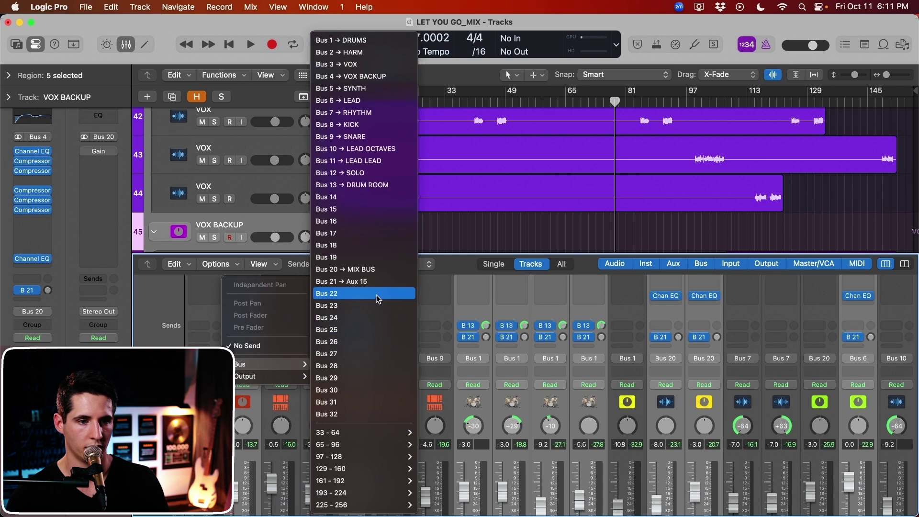
left_click(378, 297)
Rename the new channels Aux 15, Aux 16 and Aux 17 as FRONT, MIDDLE and BACK
scroll(753, 371, "right", 5)
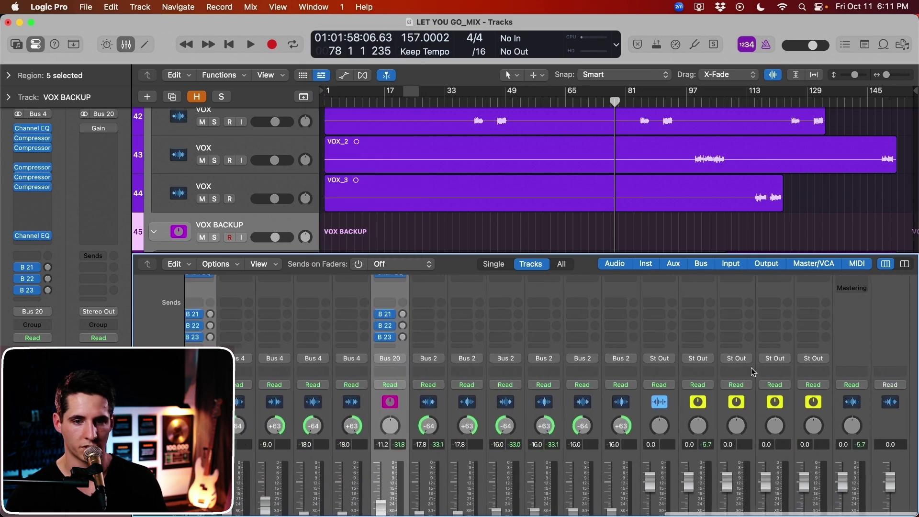
scroll(775, 374, "down", 2)
scroll(777, 374, "down", 3)
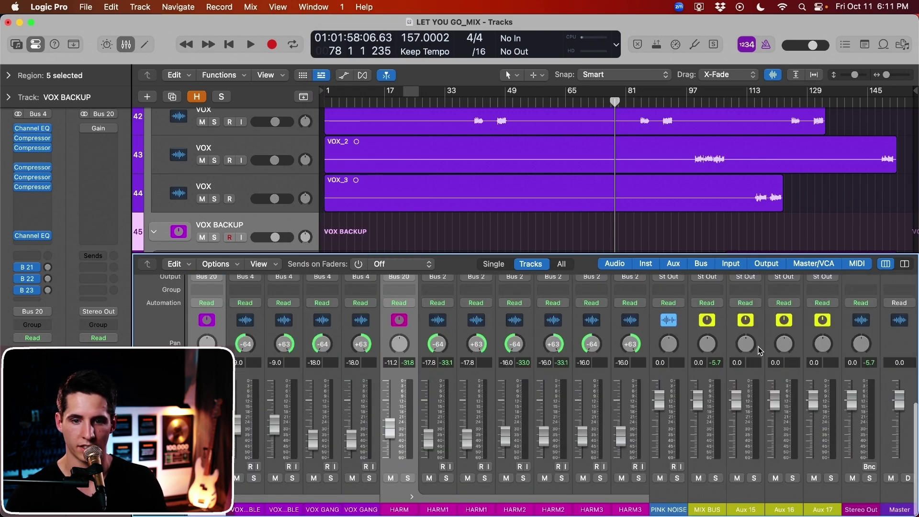
left_click(754, 329)
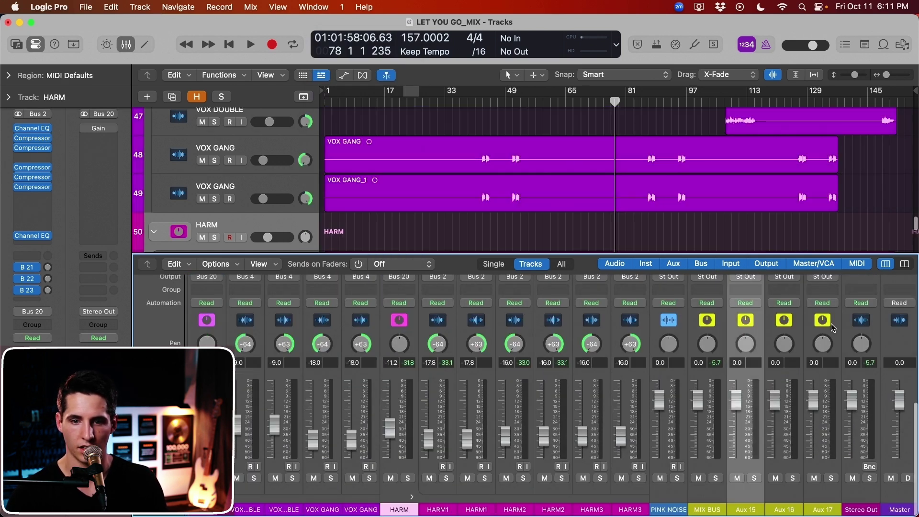
double_click(745, 509)
type("FRONT")
key("Tab")
type("MIDDLE")
key("Tab")
type("BACK")
key("Return")
Insert the ChromaVerb reverb on the FRONT aux
scroll(763, 453, "up", 7)
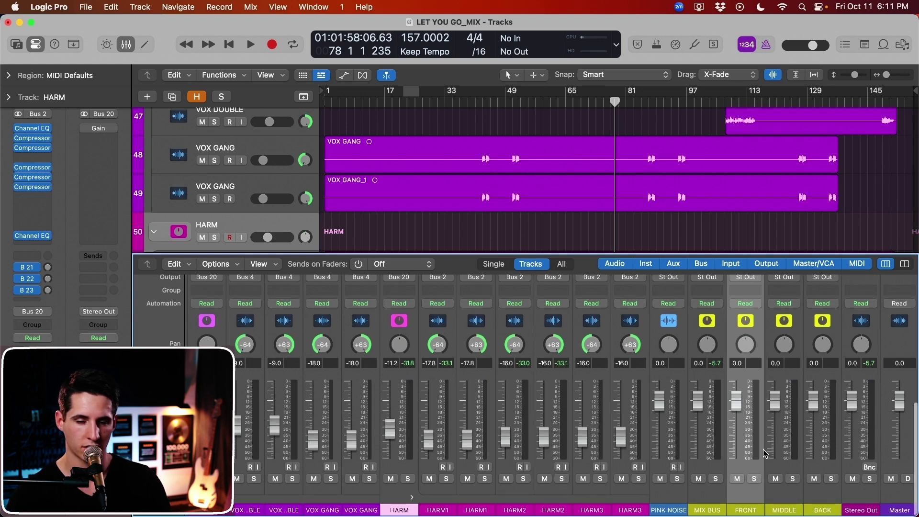
scroll(764, 454, "up", 3)
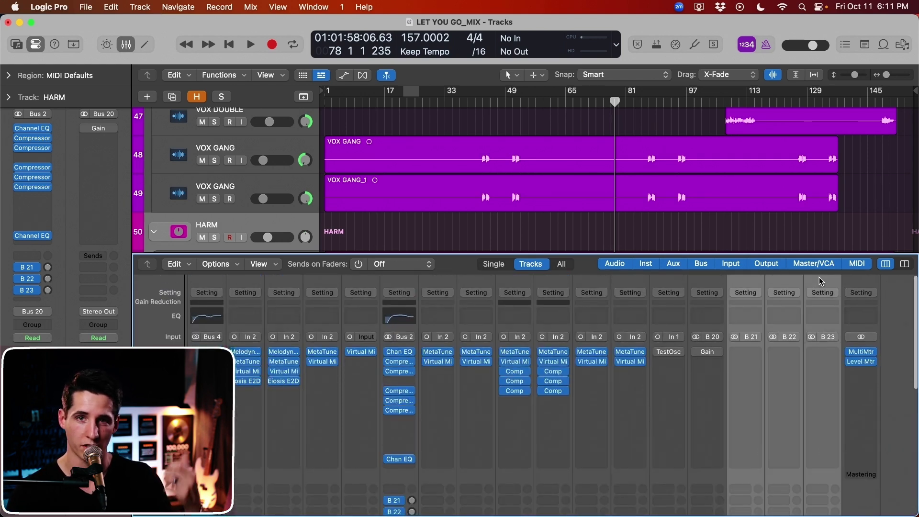
left_click(740, 355)
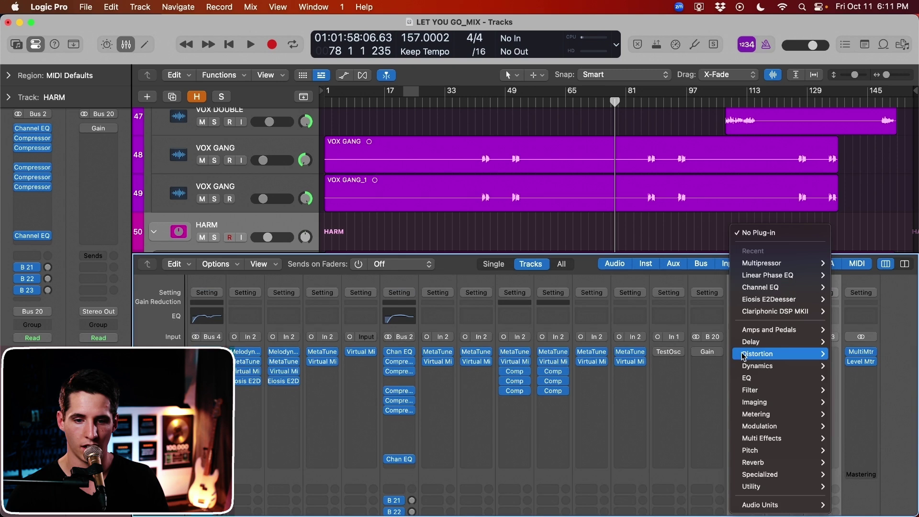
left_click(705, 282)
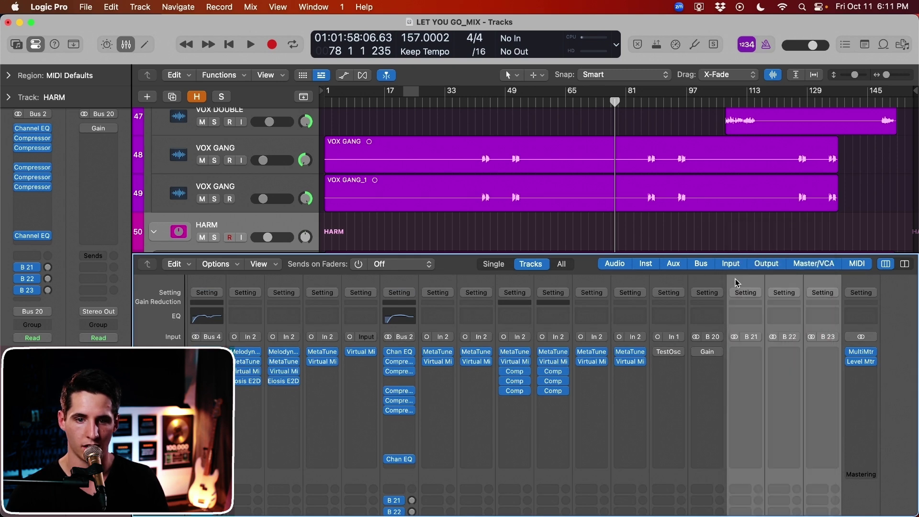
left_click(745, 353)
mouse_move(776, 467)
mouse_move(855, 463)
left_click(809, 462)
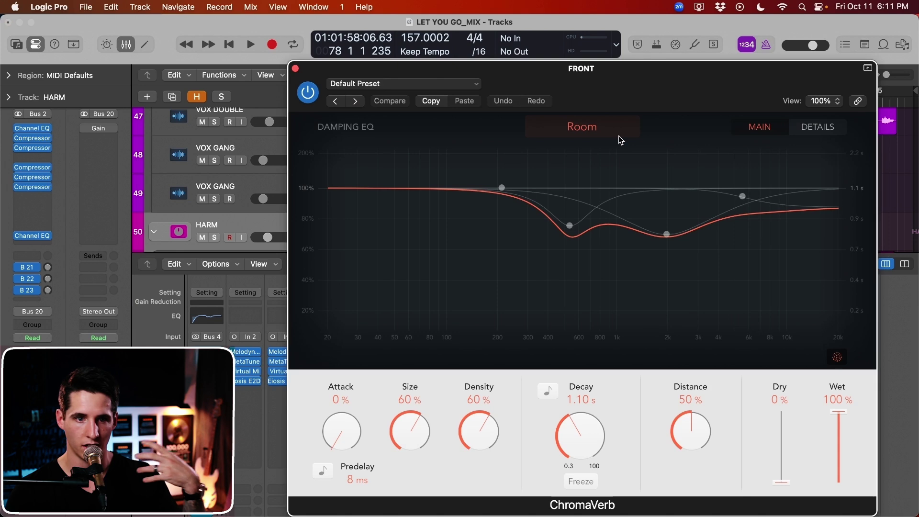
Set FRONT's ChromaVerb to 68% size, 25 ms predelay, 8% distance and a tempo-synced 1/4 decay
left_click_drag(645, 83, 513, 38)
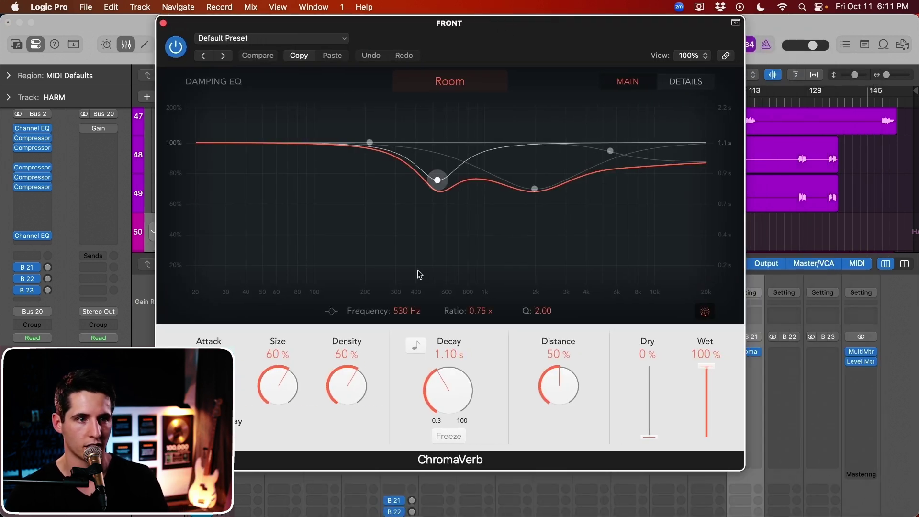
left_click(279, 42)
left_click(482, 46)
left_click_drag(481, 47, 442, 55)
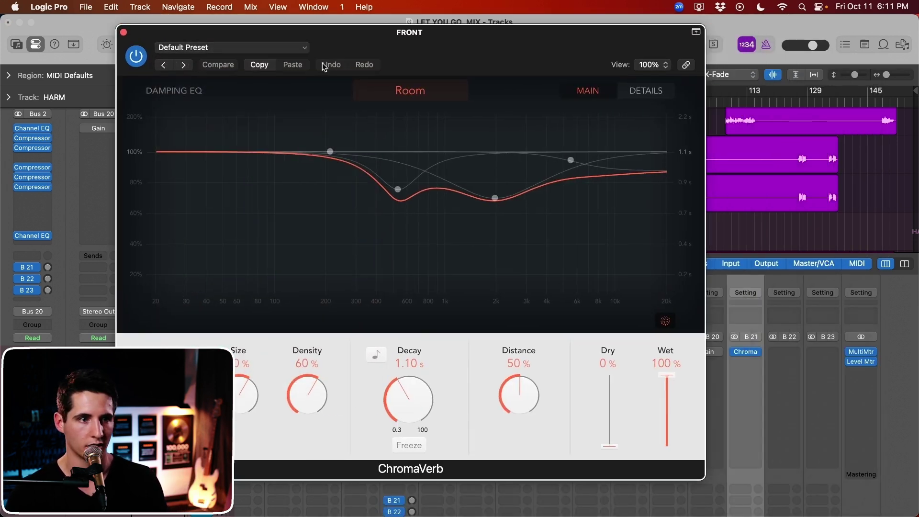
left_click_drag(242, 395, 241, 386)
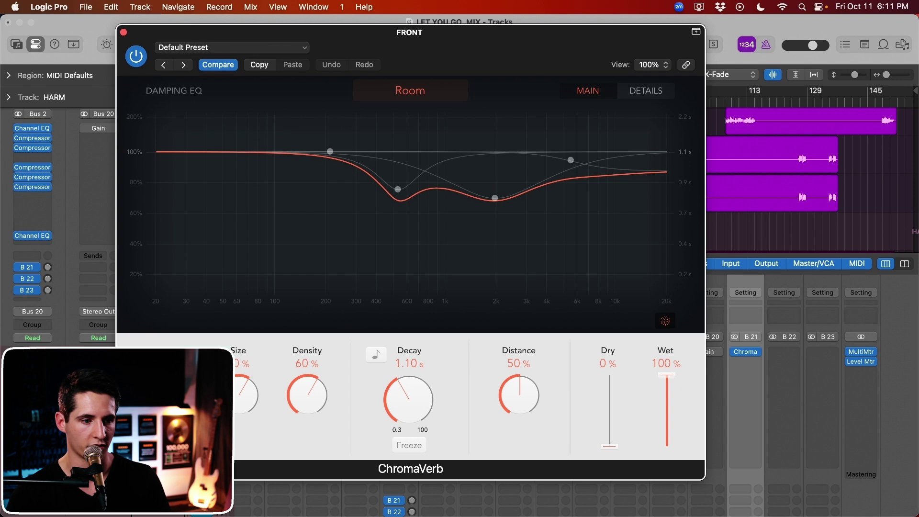
left_click_drag(479, 64, 551, 68)
left_click(448, 359)
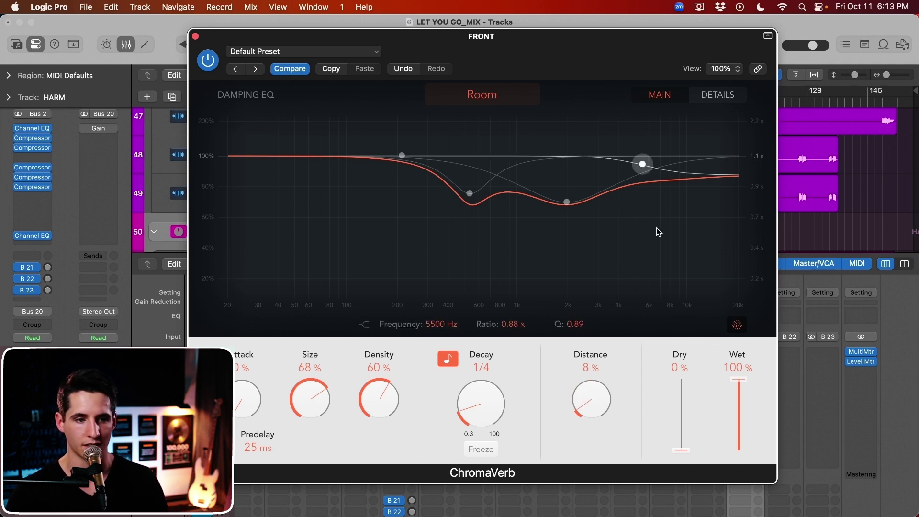
Shape FRONT's ChromaVerb output EQ with low and high cuts and a -3.5 dB dip at 1520 Hz, then close the plug-in
left_click(714, 94)
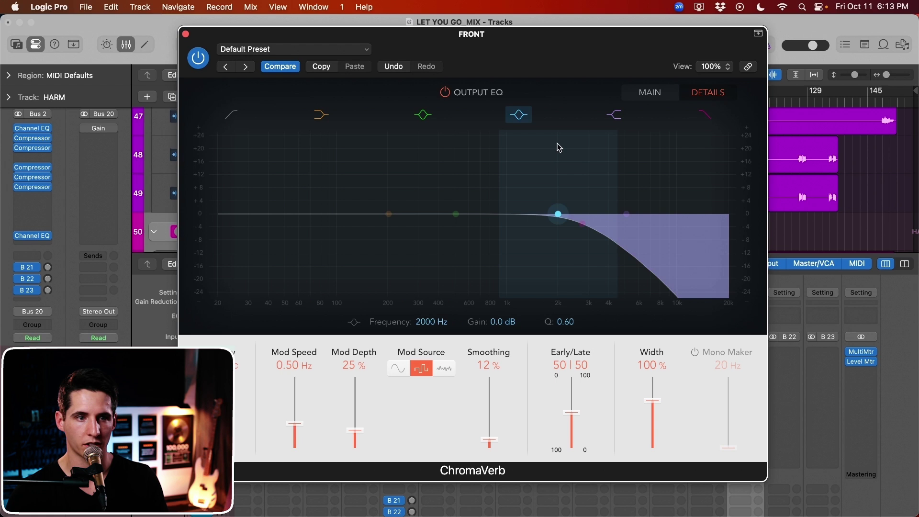
left_click(232, 115)
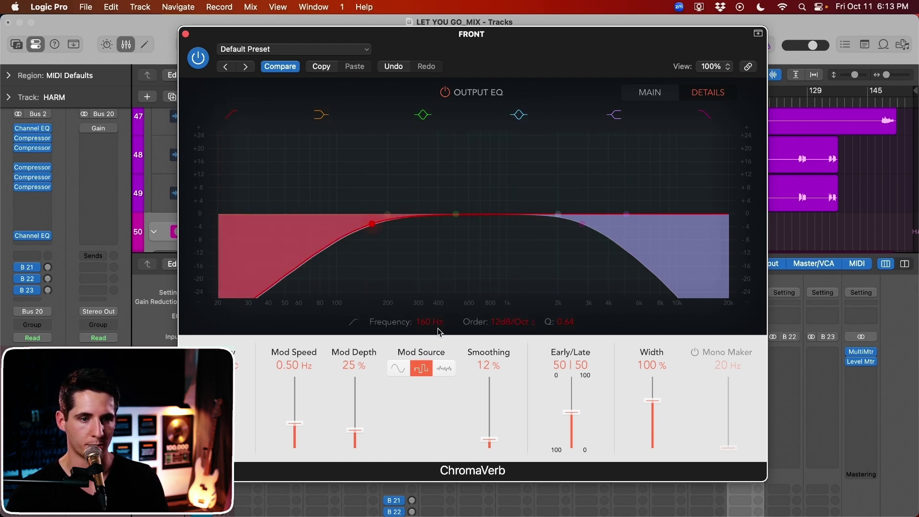
left_click_drag(522, 287, 538, 224)
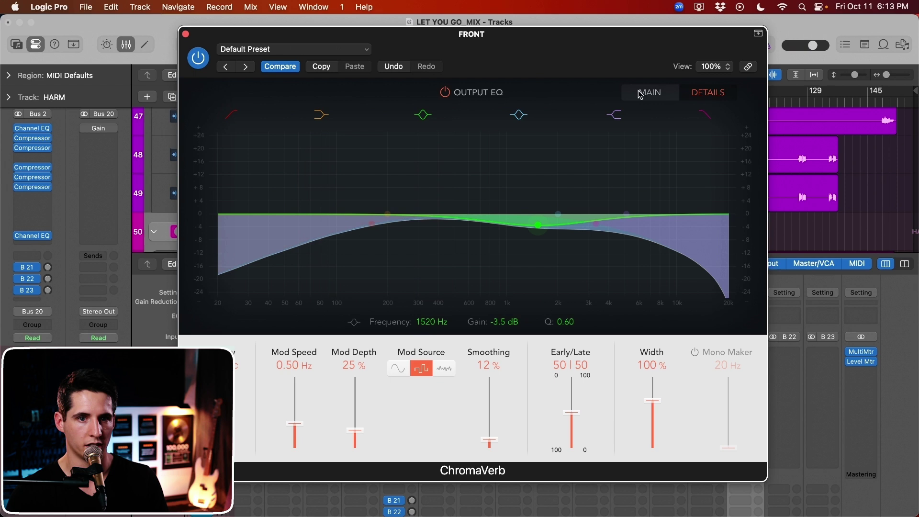
key("super+w")
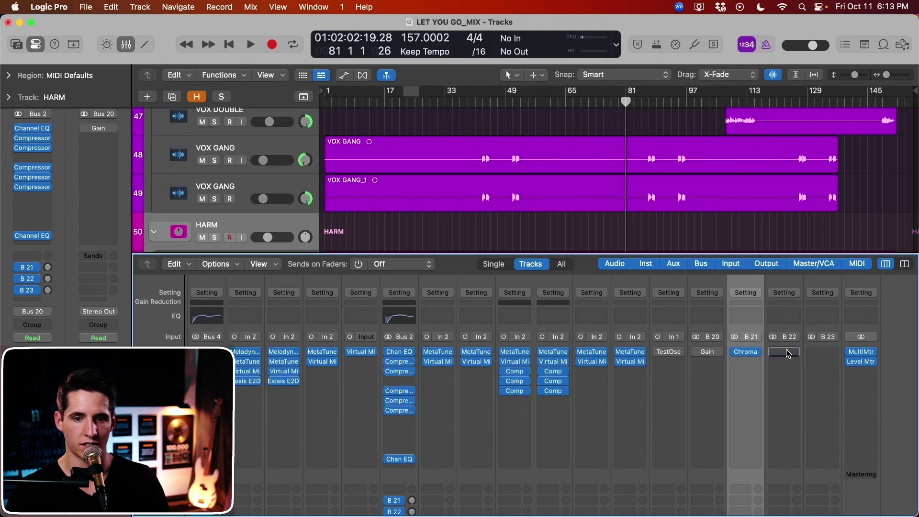
Copy FRONT's ChromaVerb to MIDDLE and set its predelay to 13 ms, distance to 50% and early/late balance to 78|22
left_click(745, 351)
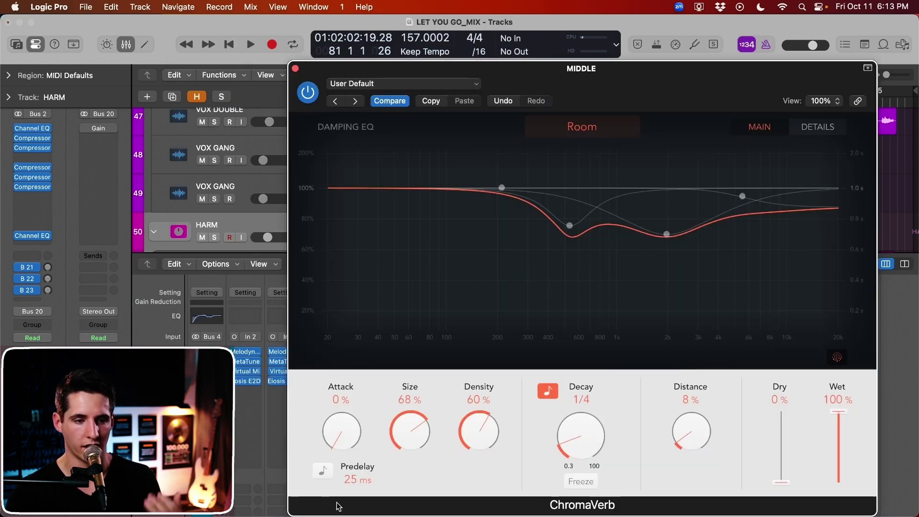
left_click_drag(358, 479, 358, 476)
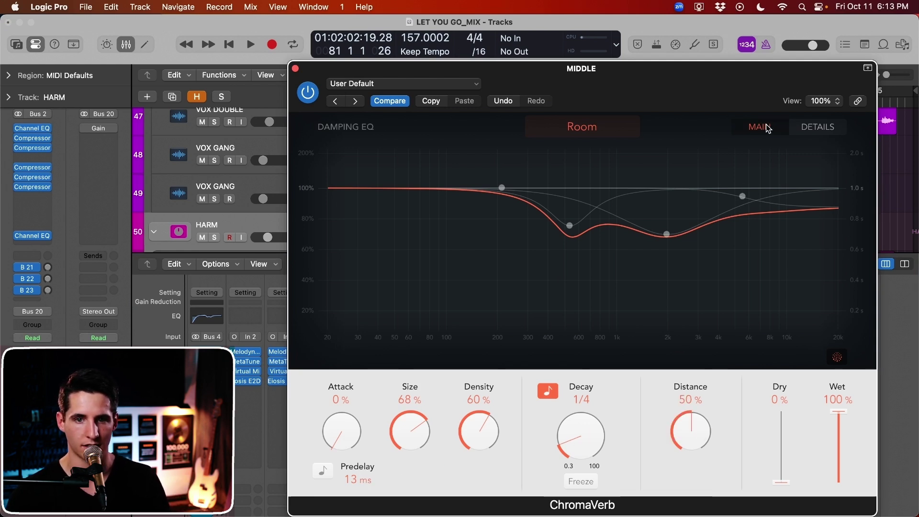
left_click(817, 129)
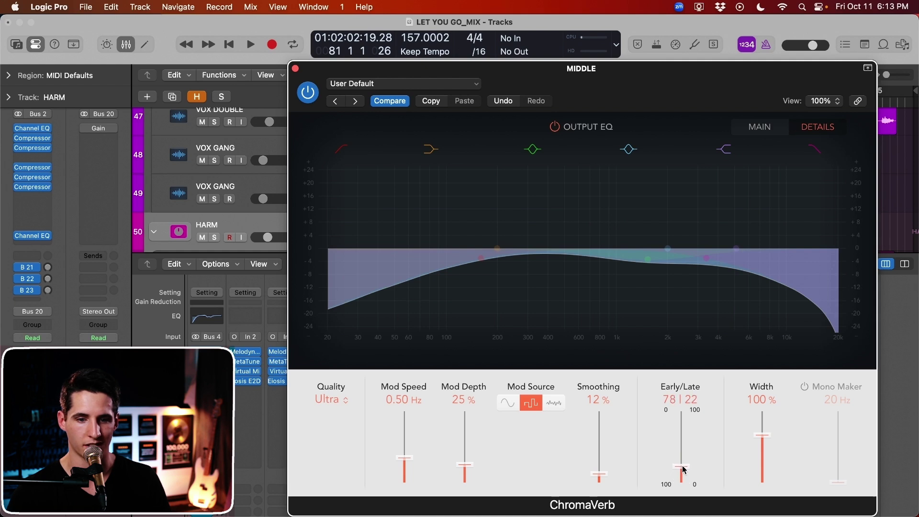
left_click(295, 68)
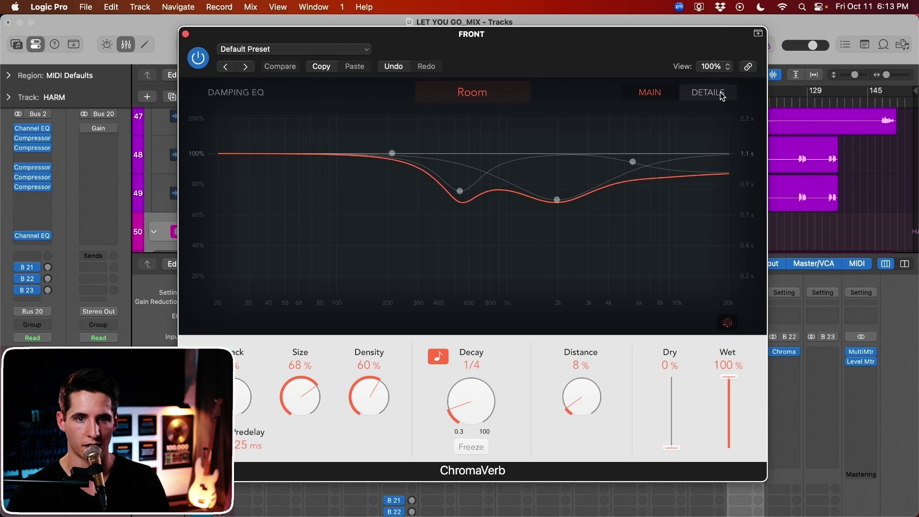
Set the early/late balance of FRONT's ChromaVerb to 97|3 and close it
left_click(711, 93)
left_click_drag(574, 412, 576, 442)
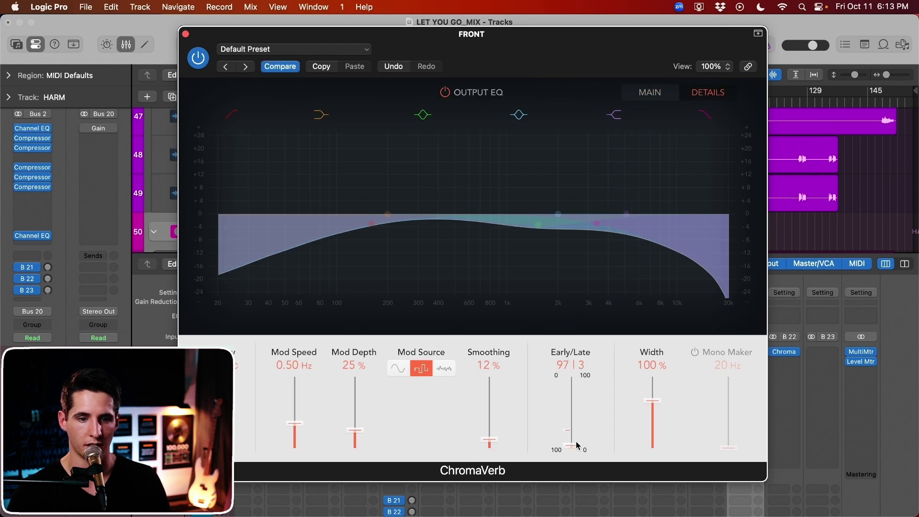
left_click(185, 33)
Copy MIDDLE's ChromaVerb to BACK and set its distance to 91%, early/late balance to 50|50 and predelay to 3 ms
left_click_drag(783, 352, 819, 354)
left_click(824, 355)
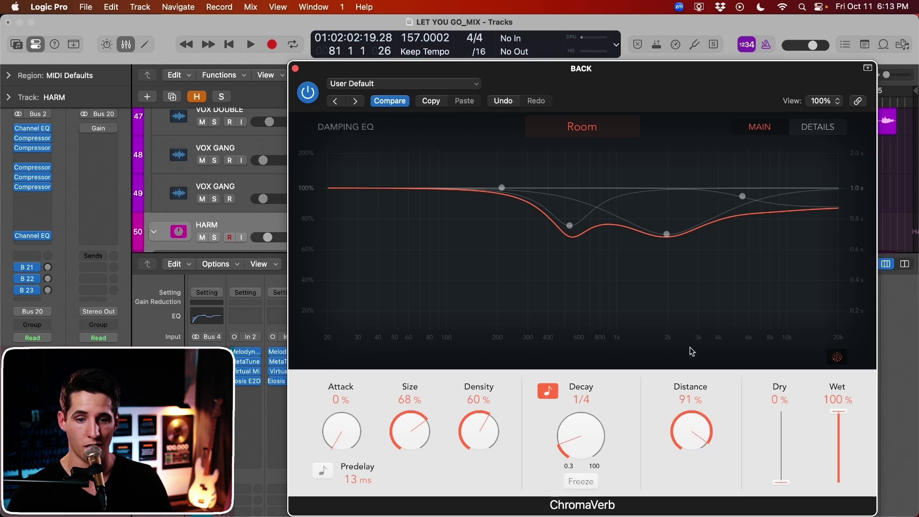
left_click(809, 134)
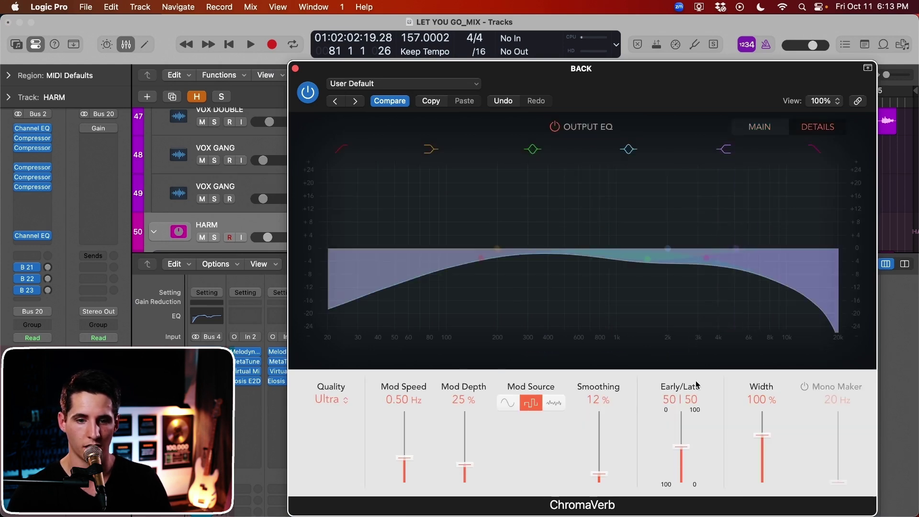
left_click(765, 130)
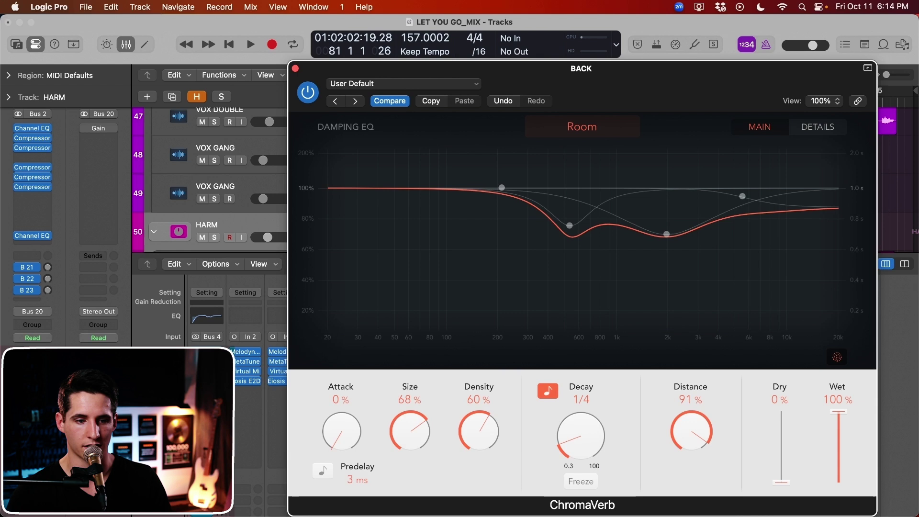
left_click(295, 68)
Play the song briefly up to about bar 45, then raise the Bus 21 sends on KICK and SNARE together
key("x")
key("space")
key("space")
key("x")
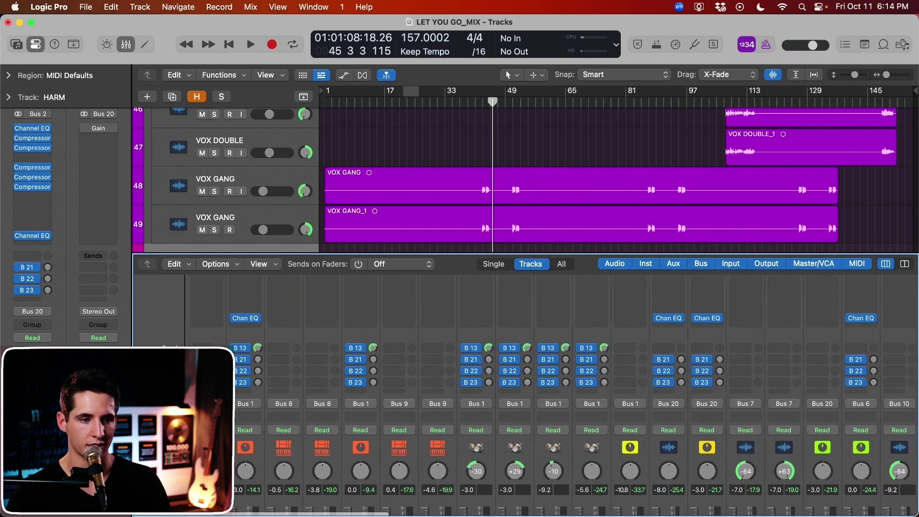
left_click(239, 337, "shift")
left_click(258, 339)
scroll(329, 347, "down", 3)
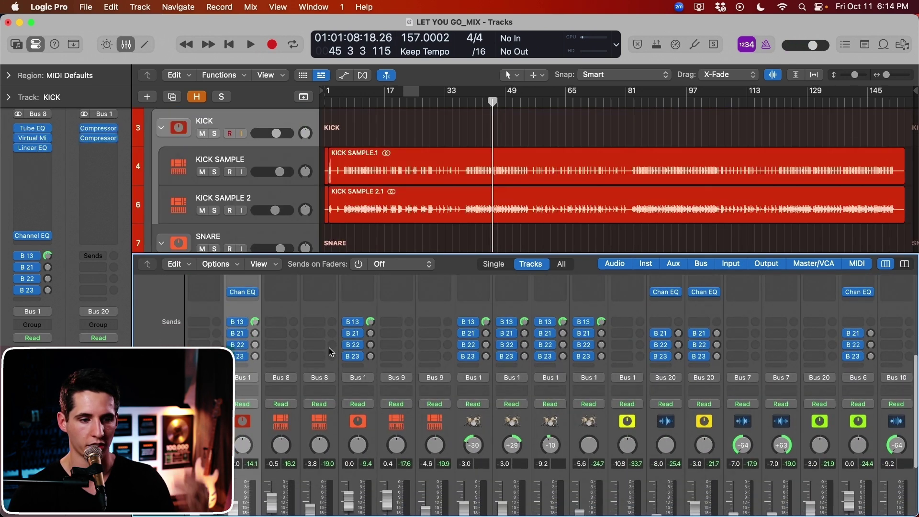
scroll(329, 347, "up", 5)
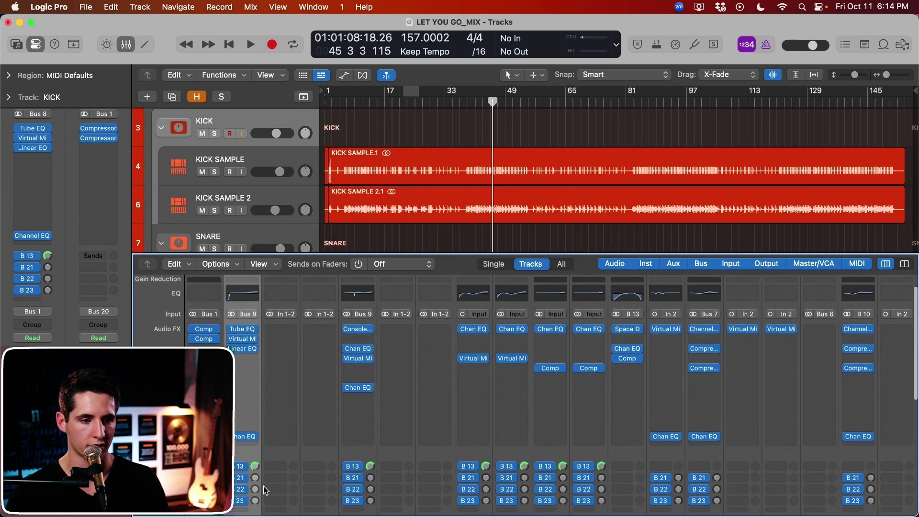
left_click(257, 479, "alt")
Select the RACK TOM, FLOOR TOM, HATS and CYMBALS channels and raise their Bus 22 sends together
left_click(474, 460)
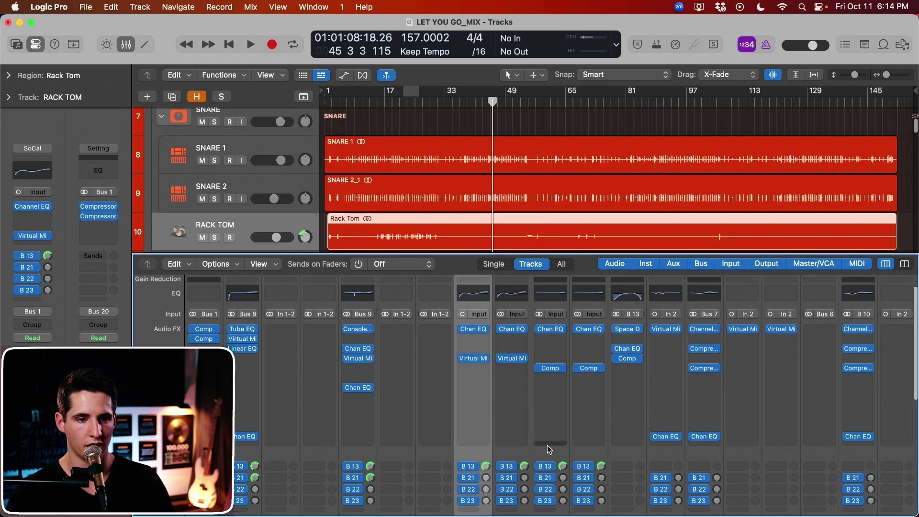
scroll(547, 446, "down", 1)
scroll(547, 446, "right", 6)
left_click(353, 423, "shift")
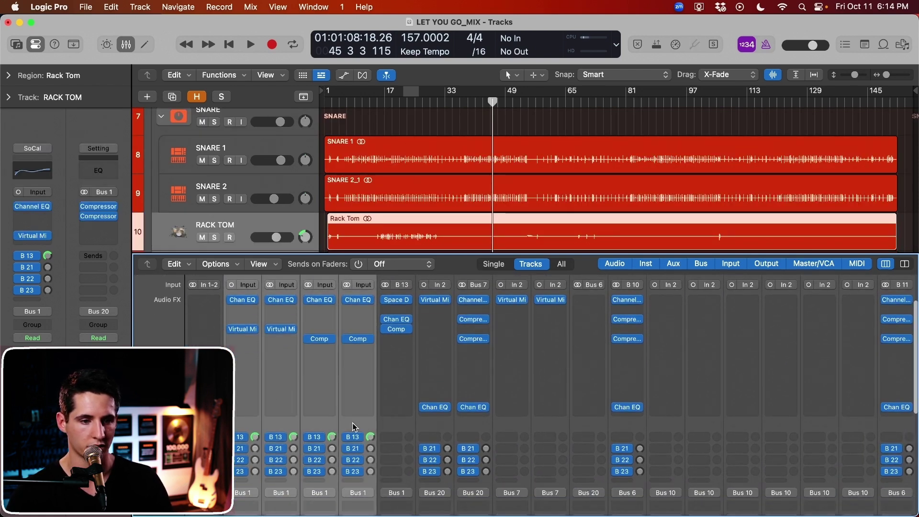
left_click(255, 450, "alt")
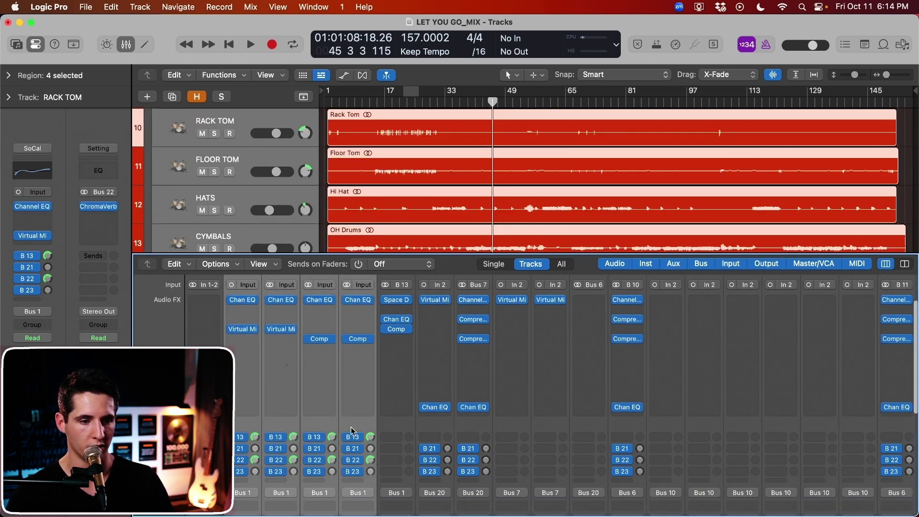
Select the BASS and LEAD LEAD channels and raise their Bus 22 sends together
left_click(433, 423)
scroll(602, 335, "down", 2)
scroll(608, 333, "right", 7)
scroll(618, 332, "down", 3)
scroll(617, 330, "right", 3)
scroll(617, 331, "up", 3)
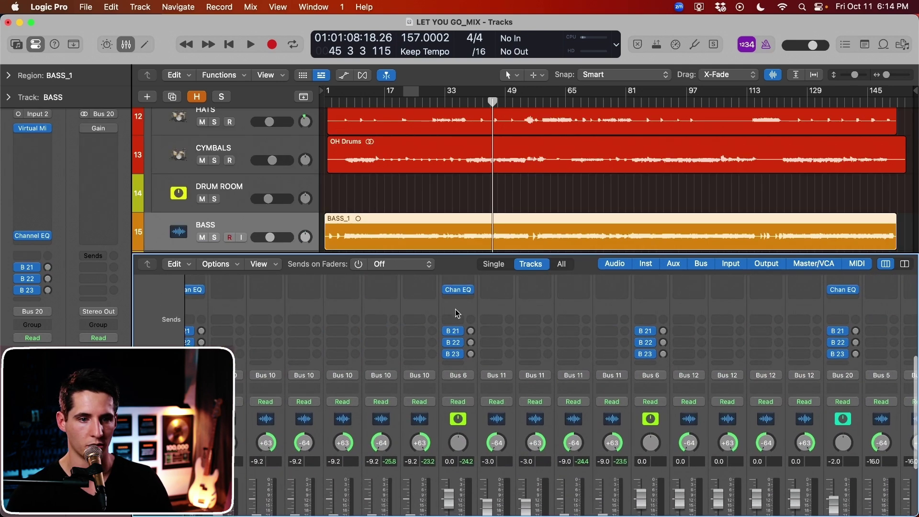
left_click(460, 357)
scroll(472, 346, "left", 5)
left_click(514, 343, "alt")
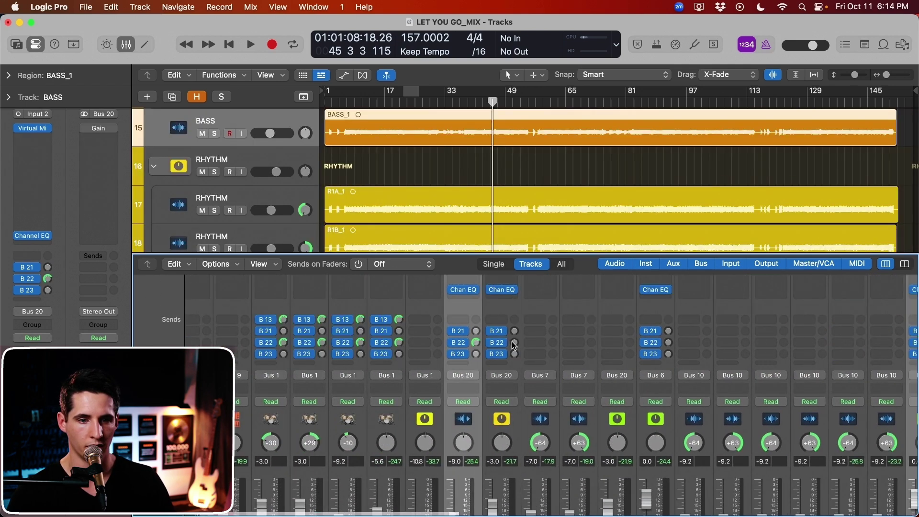
Select the SOLO stack and raise its Bus 21 send
key("x")
scroll(274, 203, "down", 10)
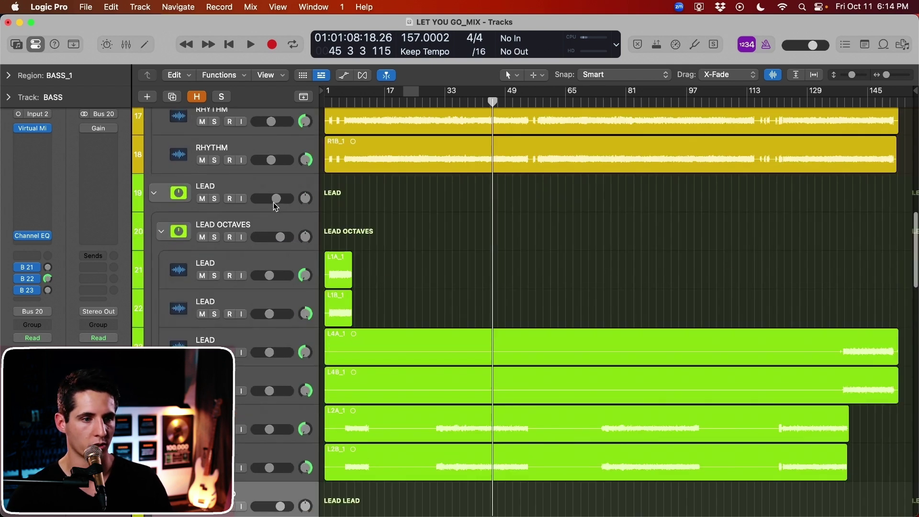
scroll(287, 226, "down", 8)
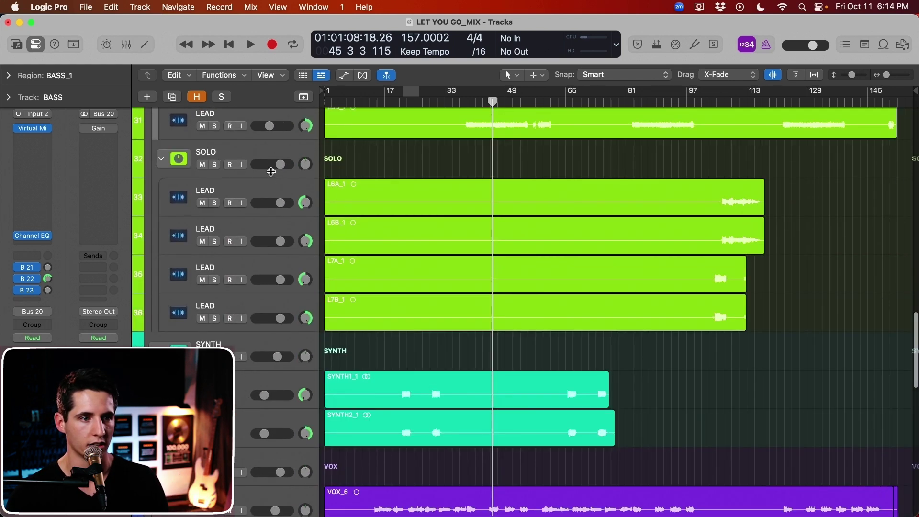
left_click(270, 154)
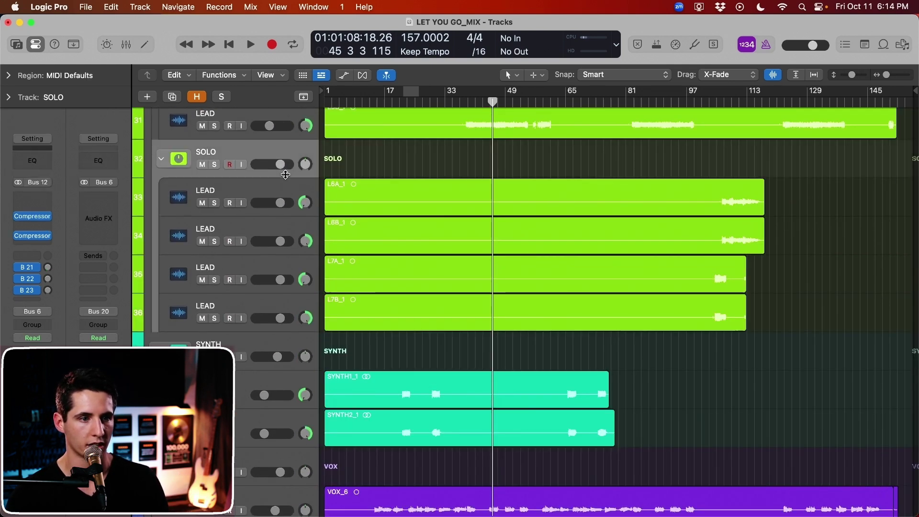
key("x")
left_click(582, 347)
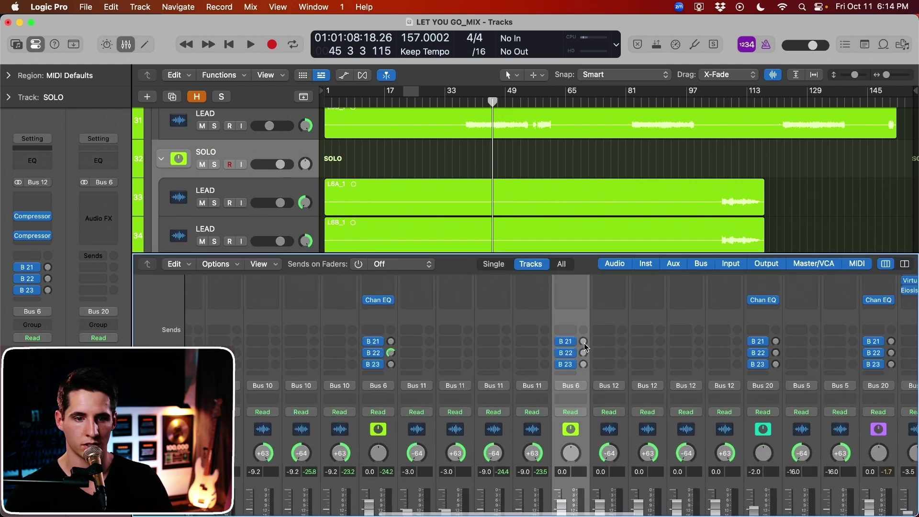
Add a Channel EQ to SOLO, raise its high band slightly and play the solo up to about bar 114
scroll(584, 342, "up", 6)
left_click(571, 316)
left_click_drag(765, 317, 766, 301)
key("space")
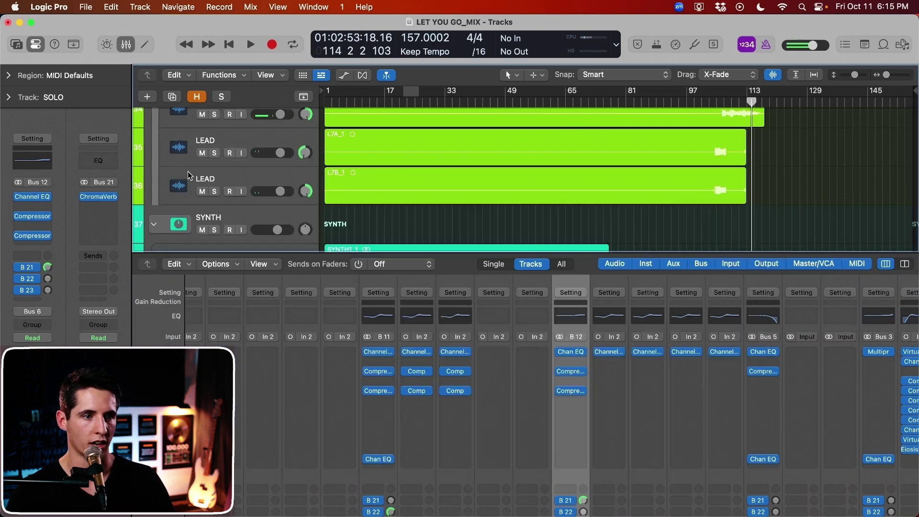
Raise the Bus 21 send on VOX and the Bus 23 sends on SYNTH, VOX BACKUP and HARM to 0.0 dB
scroll(477, 157, "down", 3)
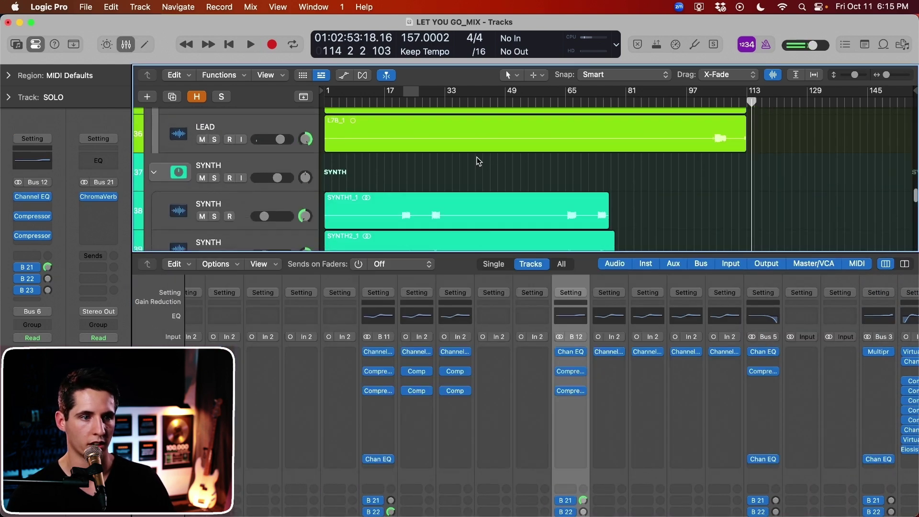
scroll(730, 383, "down", 5)
scroll(730, 383, "down", 2)
scroll(631, 319, "right", 2)
left_click(379, 353)
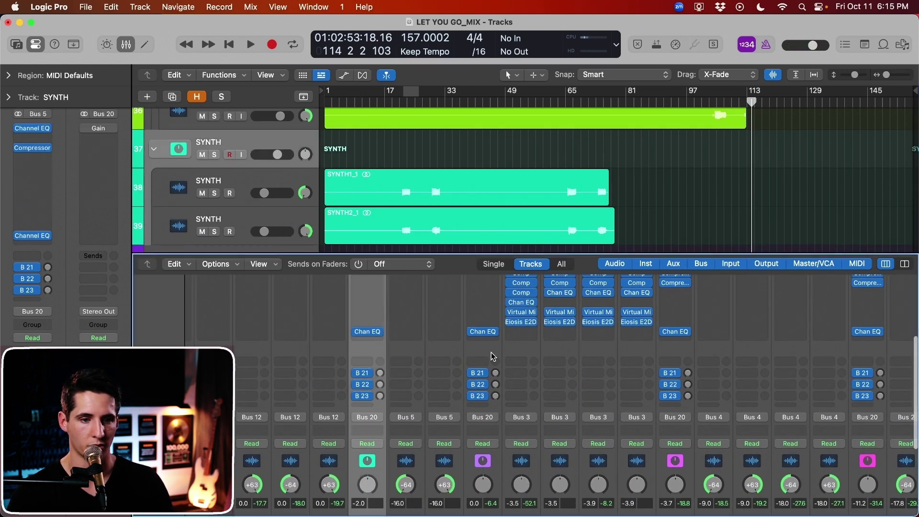
left_click(492, 355, "shift")
scroll(416, 390, "up", 3)
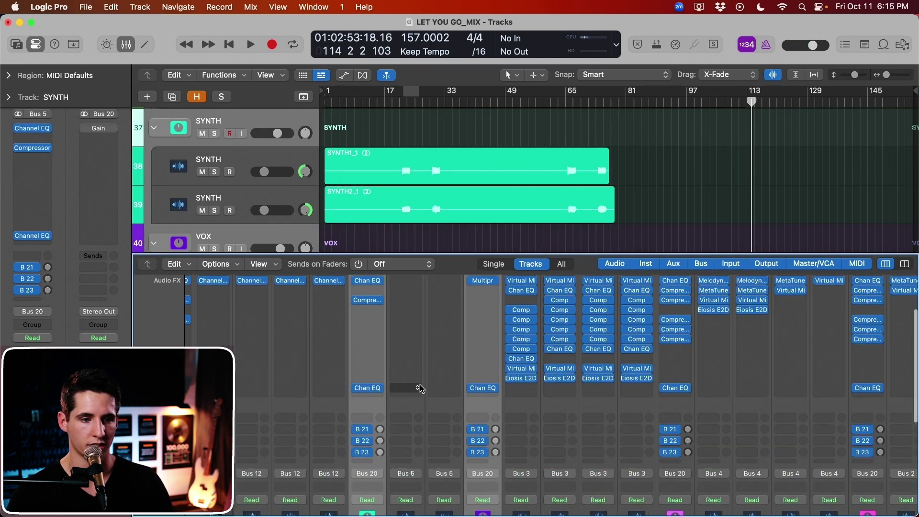
left_click(380, 452, "alt")
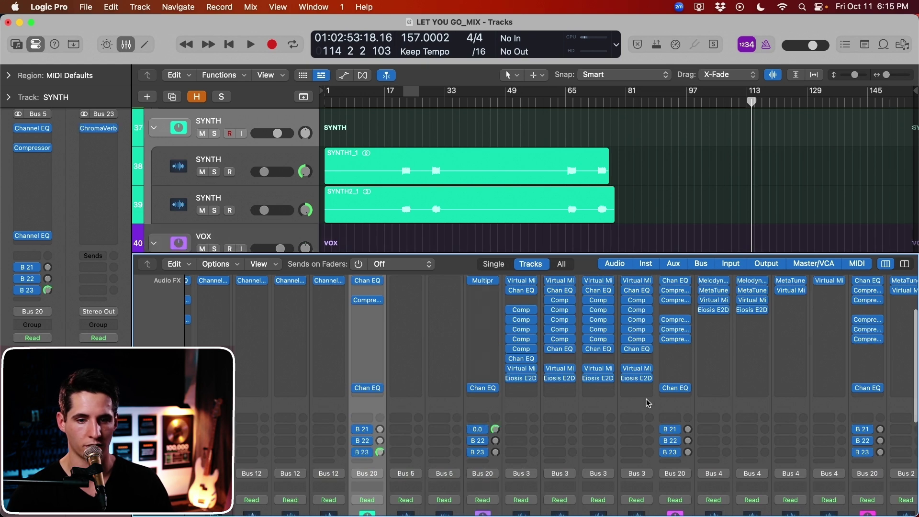
scroll(591, 404, "right", 5)
left_click(536, 459)
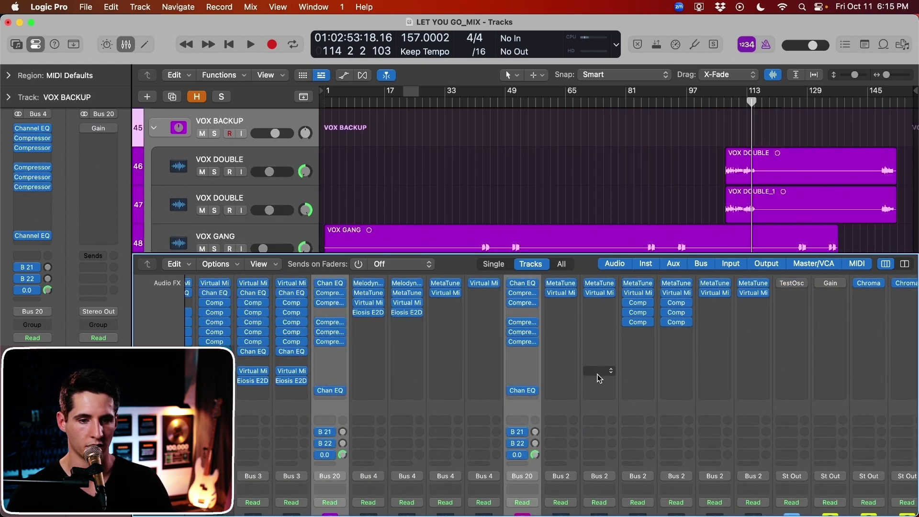
Select the MIX BUS, FRONT and MIDDLE auxes and route their outputs to Bus 20
scroll(603, 361, "down", 5)
scroll(694, 374, "right", 3)
scroll(803, 387, "up", 4)
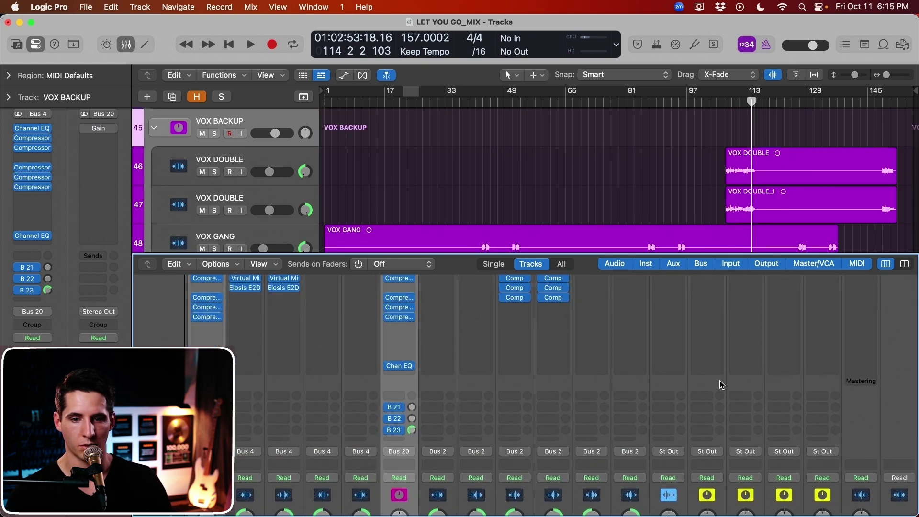
scroll(731, 383, "down", 3)
scroll(730, 384, "up", 3)
left_click(708, 395)
scroll(708, 394, "down", 2)
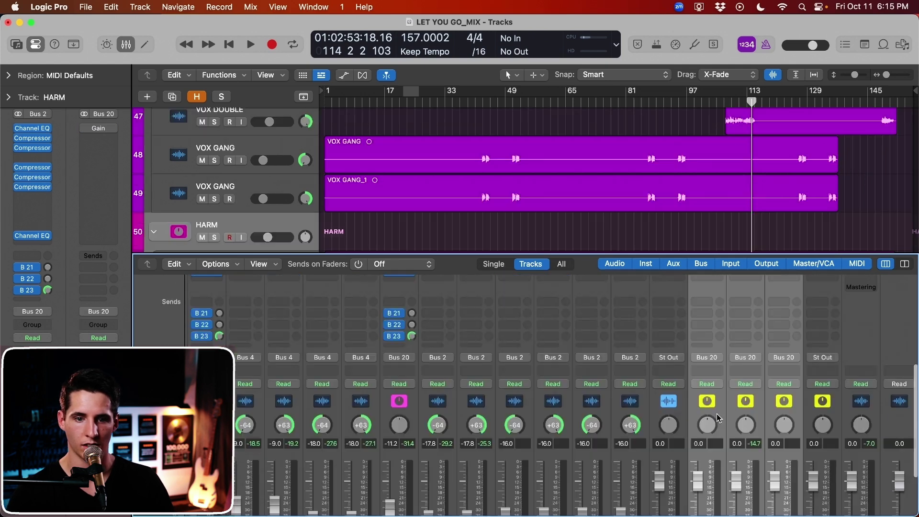
Route the MIX BUS output back to Stereo Output and BACK's output to Bus 20 → MIX BUS
left_click(707, 357)
mouse_move(766, 395)
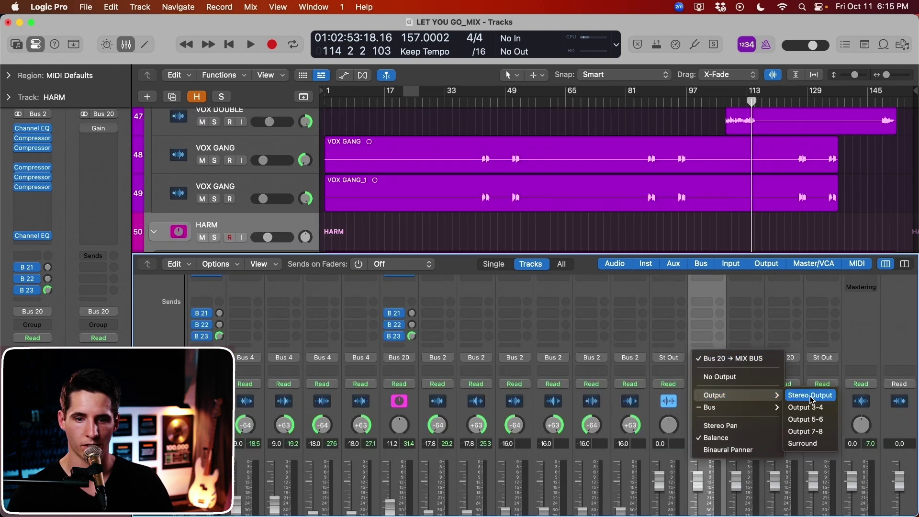
left_click(811, 395)
left_click(822, 357)
mouse_move(848, 408)
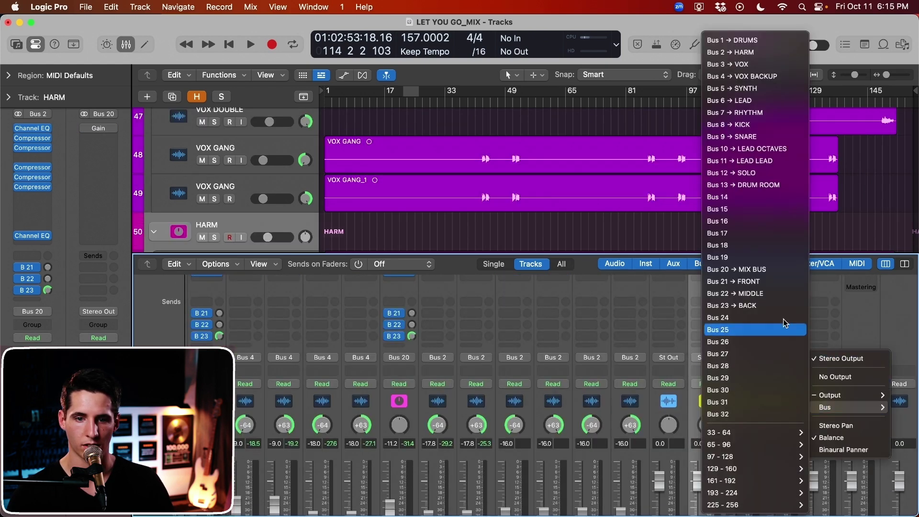
left_click(762, 269)
left_click(768, 412)
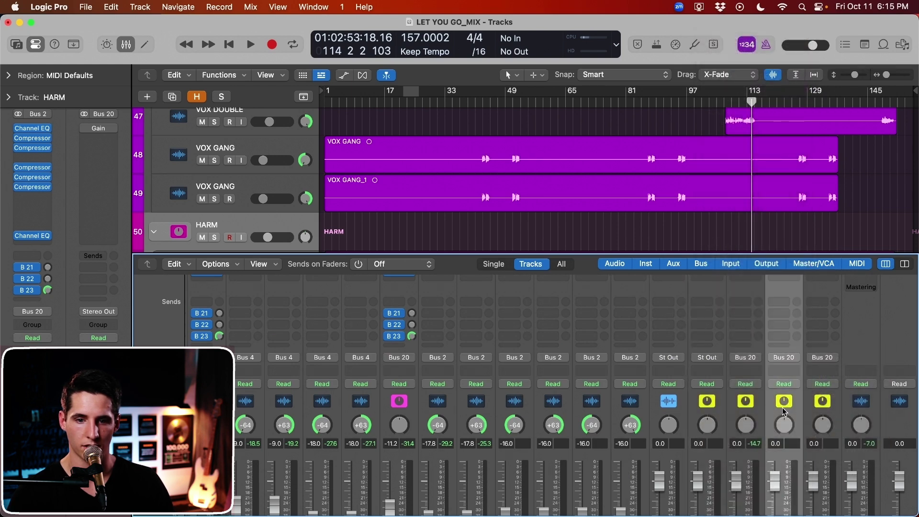
Lower the aux faders to -16.8 dB on FRONT, -13.8 dB on MIDDLE and about -10.4 dB on BACK
left_click(732, 406)
scroll(750, 469, "down", 5)
left_click_drag(737, 400, 737, 440)
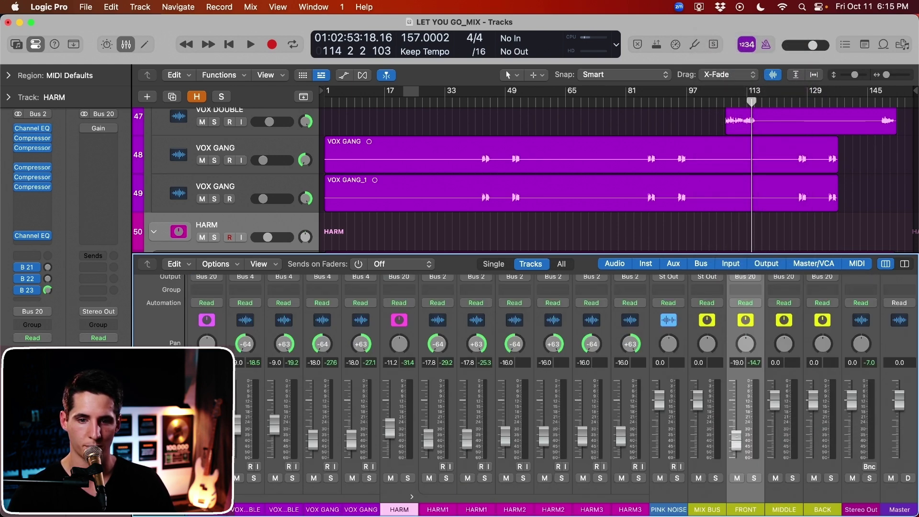
left_click_drag(775, 394, 775, 434)
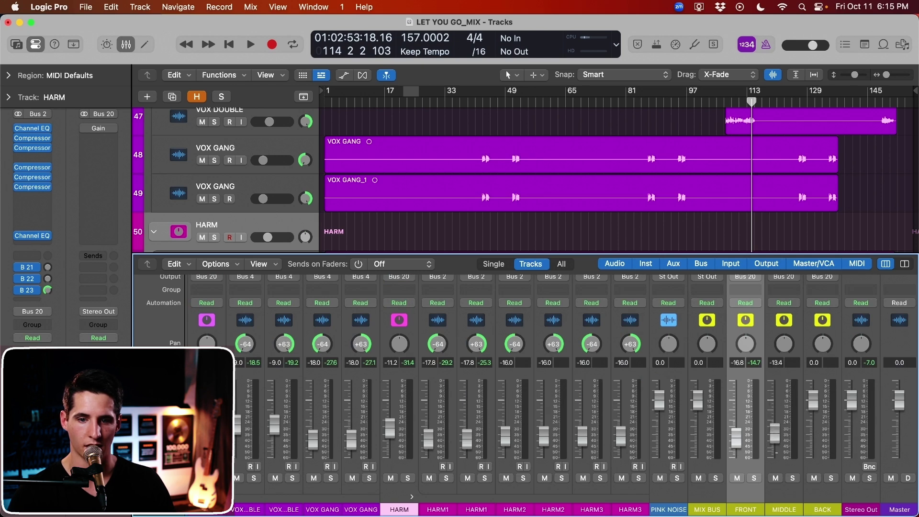
left_click_drag(813, 401, 814, 421)
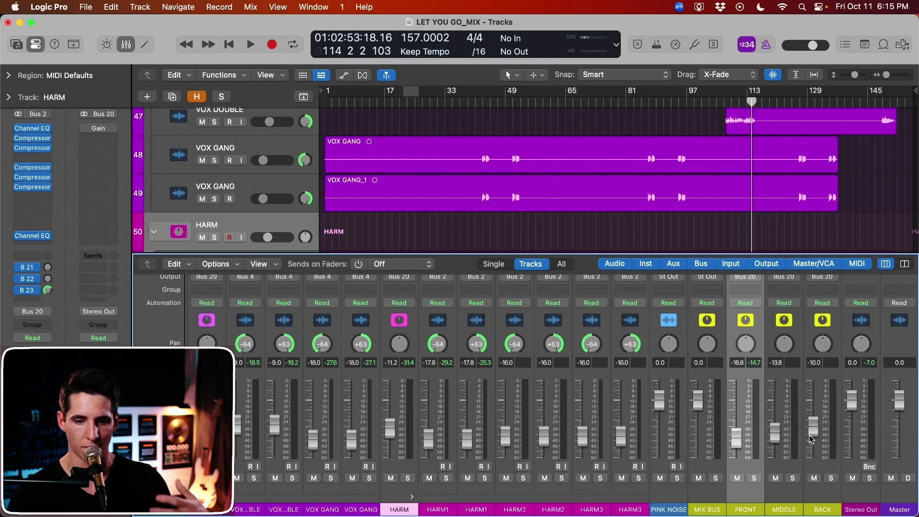
Play the song from bar 87 and mute FRONT, MIDDLE and BACK together partway to compare the mix without the reverbs
left_click(655, 103)
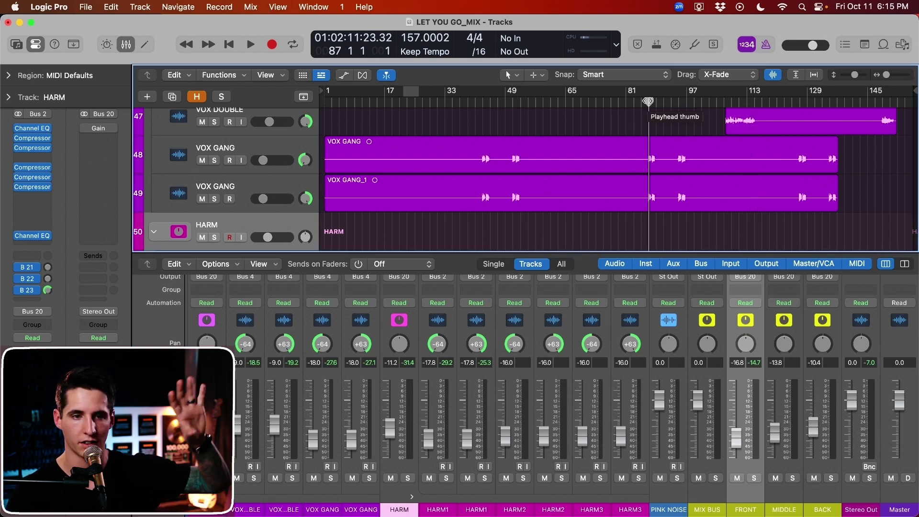
key("space")
scroll(648, 144, "up", 5)
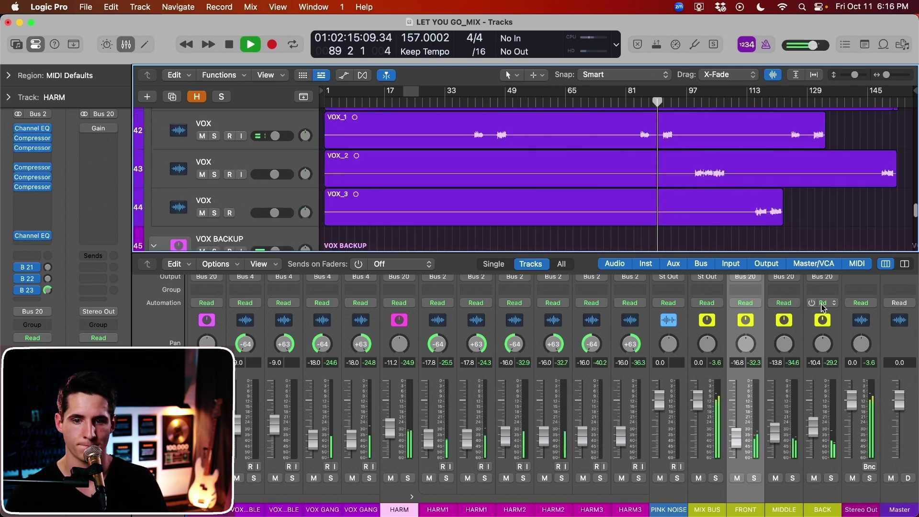
left_click(737, 479)
key("space")
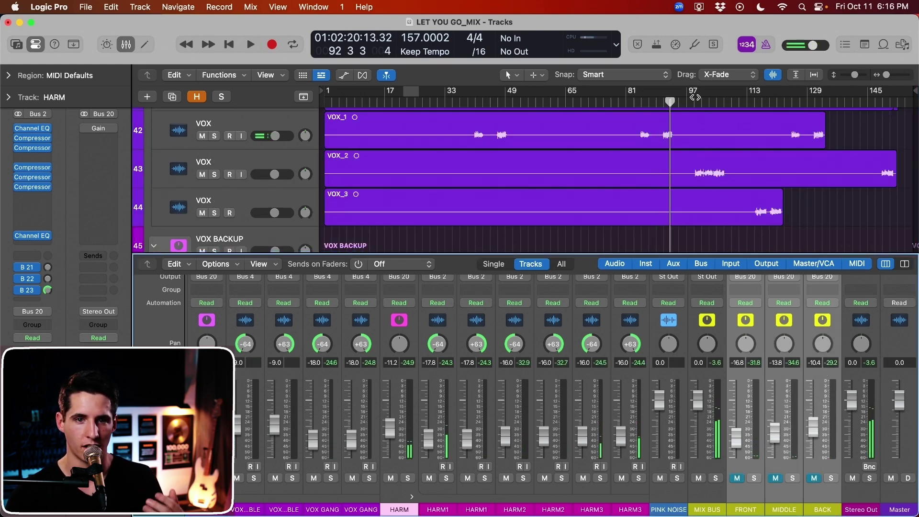
Unmute the three reverb auxes, play the song again and mute them together once more for a before/after comparison
left_click(697, 101)
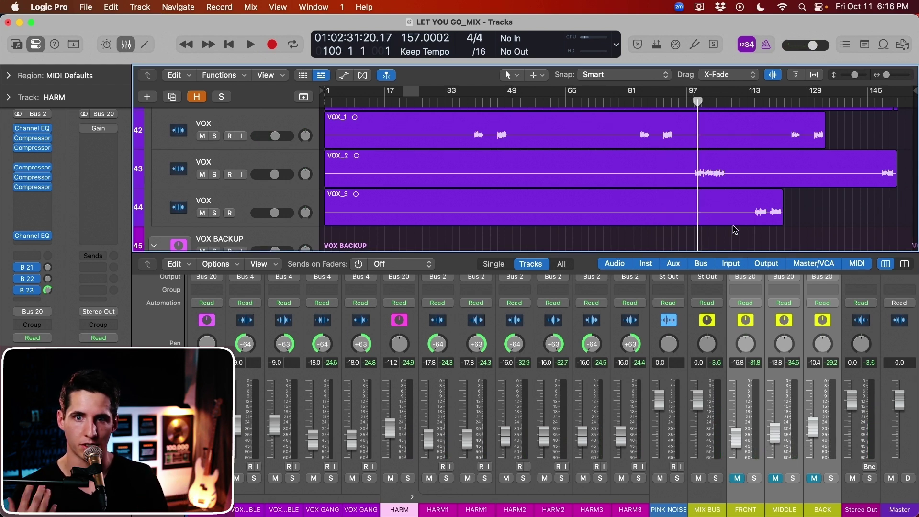
left_click(737, 479)
key("space")
scroll(569, 187, "down", 5)
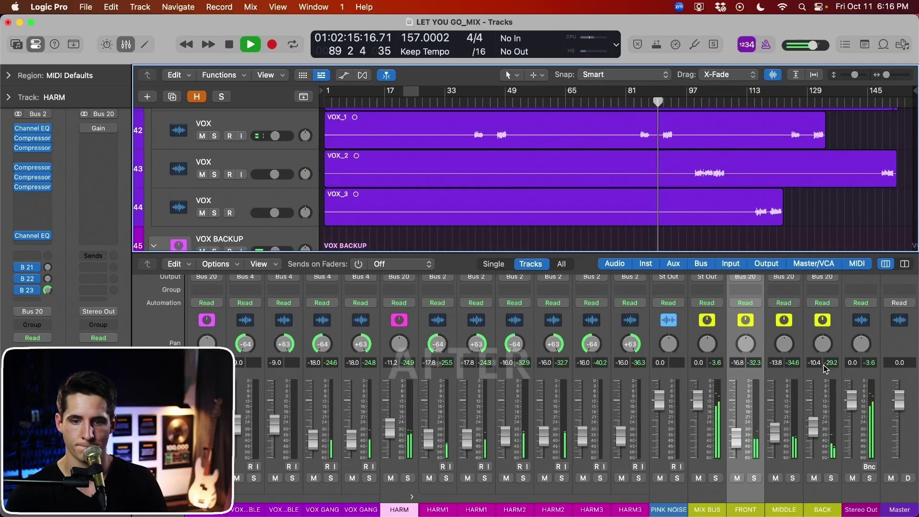
left_click_drag(815, 479, 738, 481)
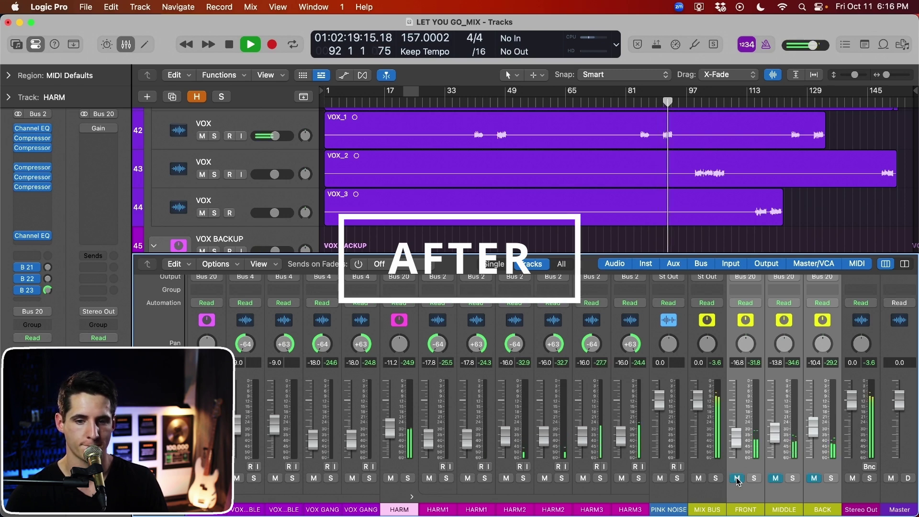